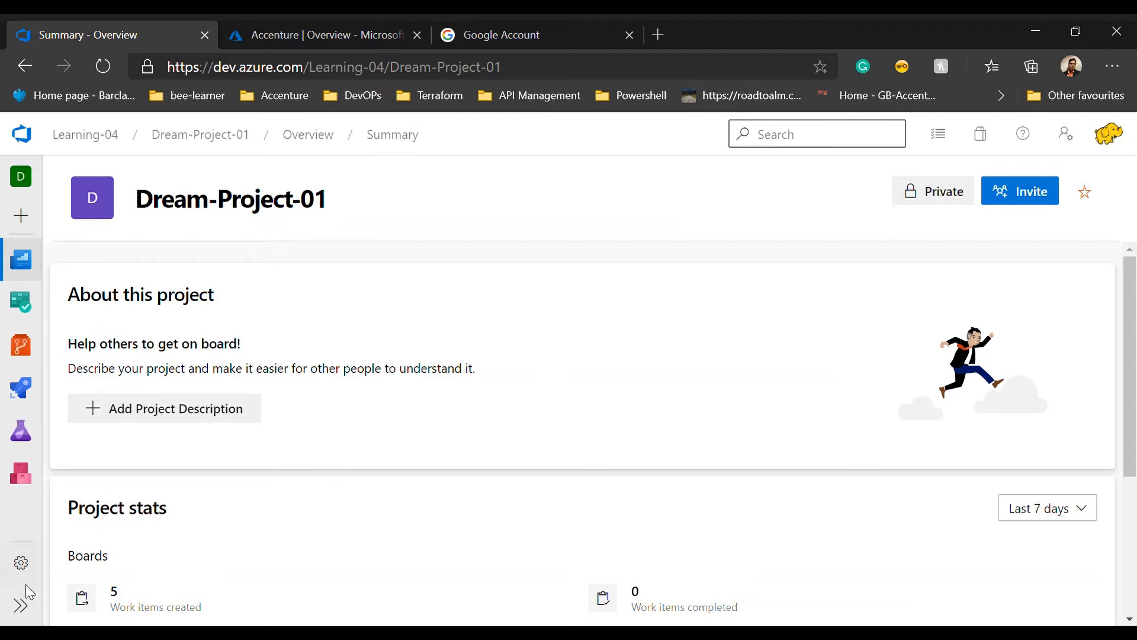
Open the service connections page in the settings of Dream-Project-01
left_click(23, 564)
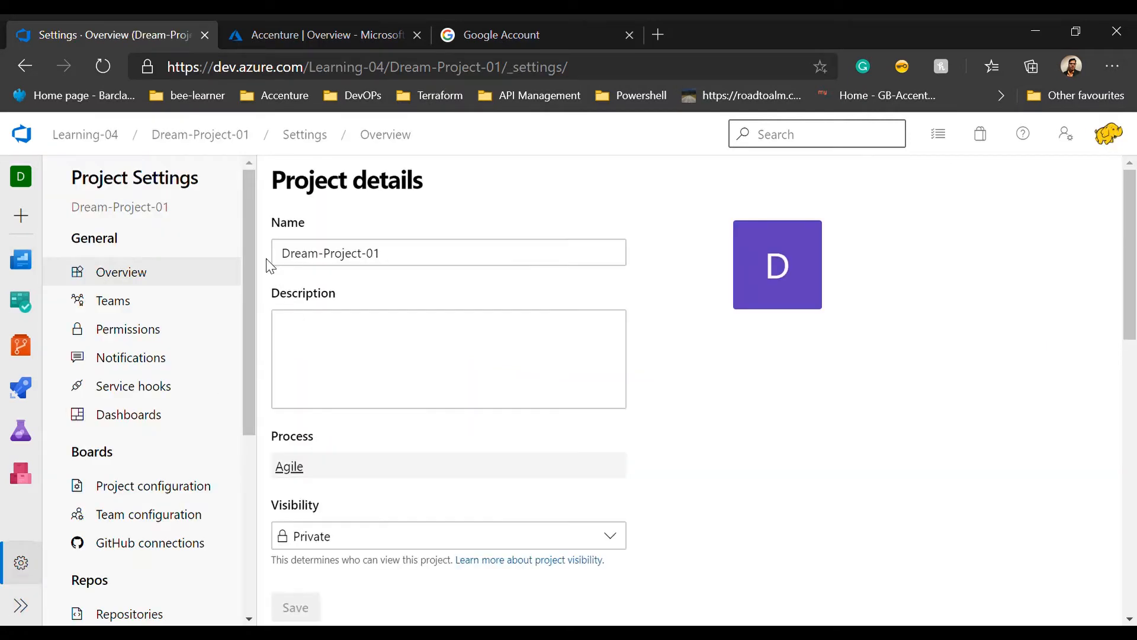
left_click_drag(254, 244, 250, 426)
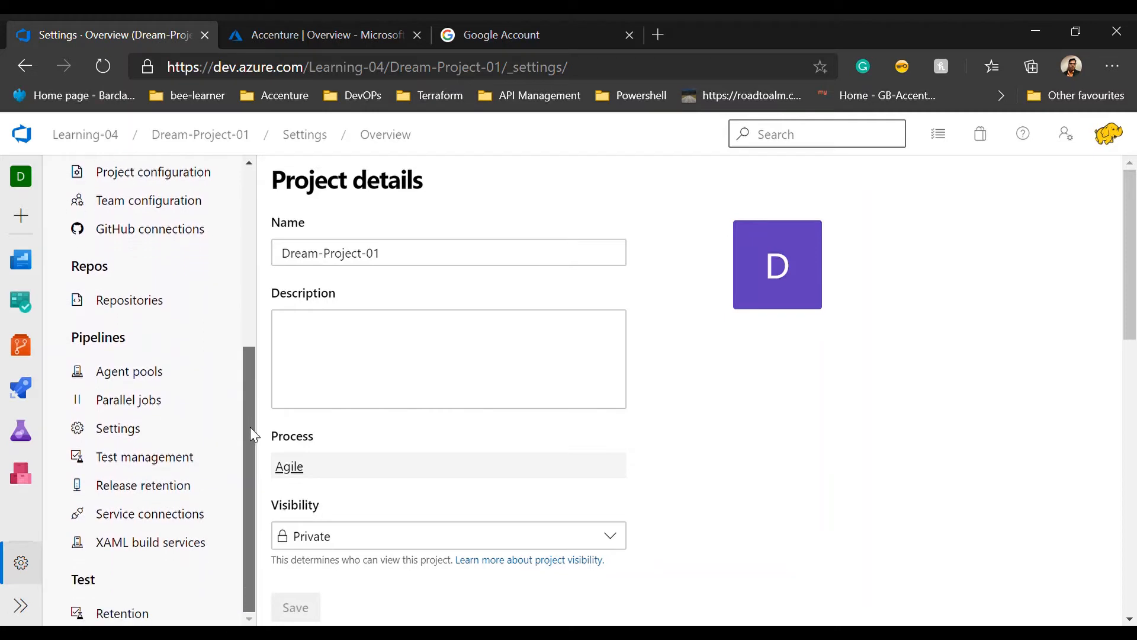
left_click(166, 520)
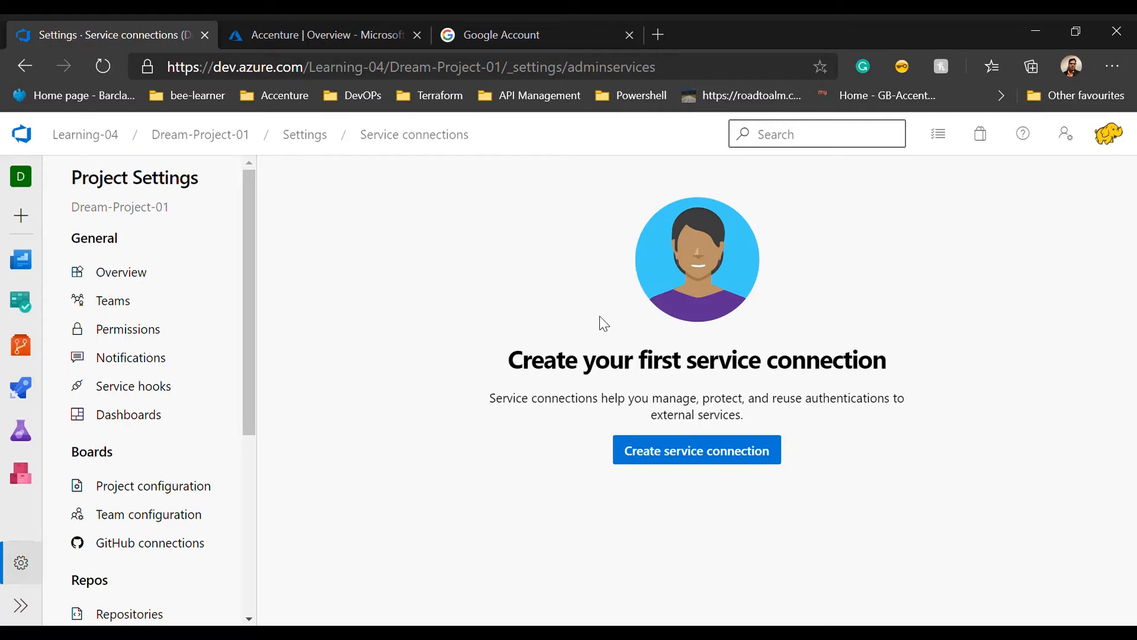
Switch to the Azure portal, view its home page, and return to the project's service connections page in Azure DevOps
key("ctrl+Tab")
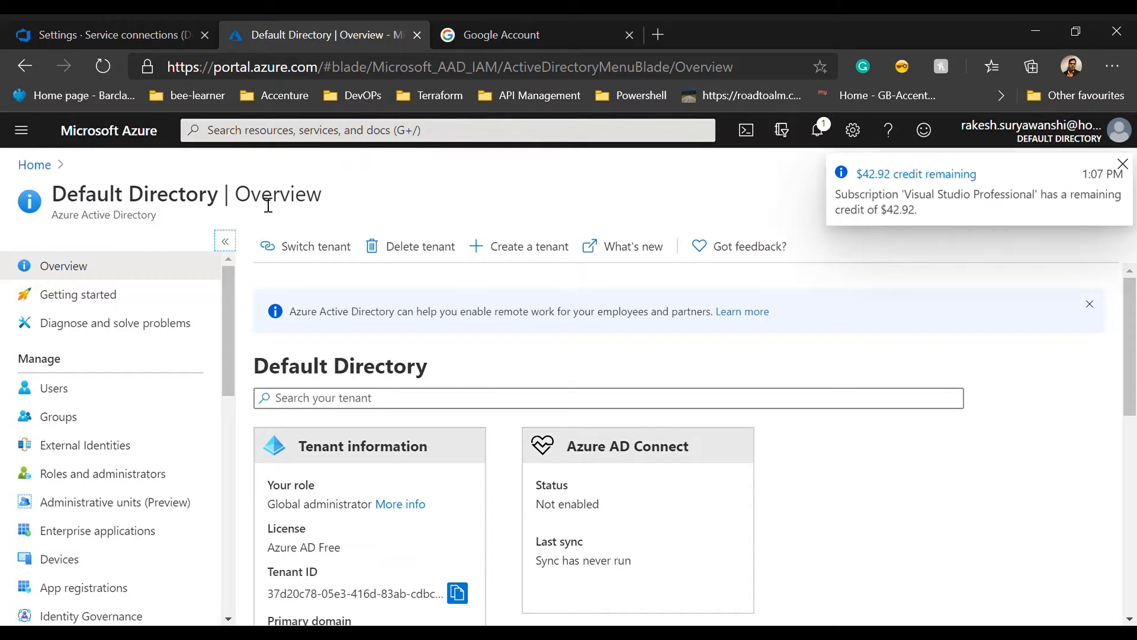
left_click(34, 165)
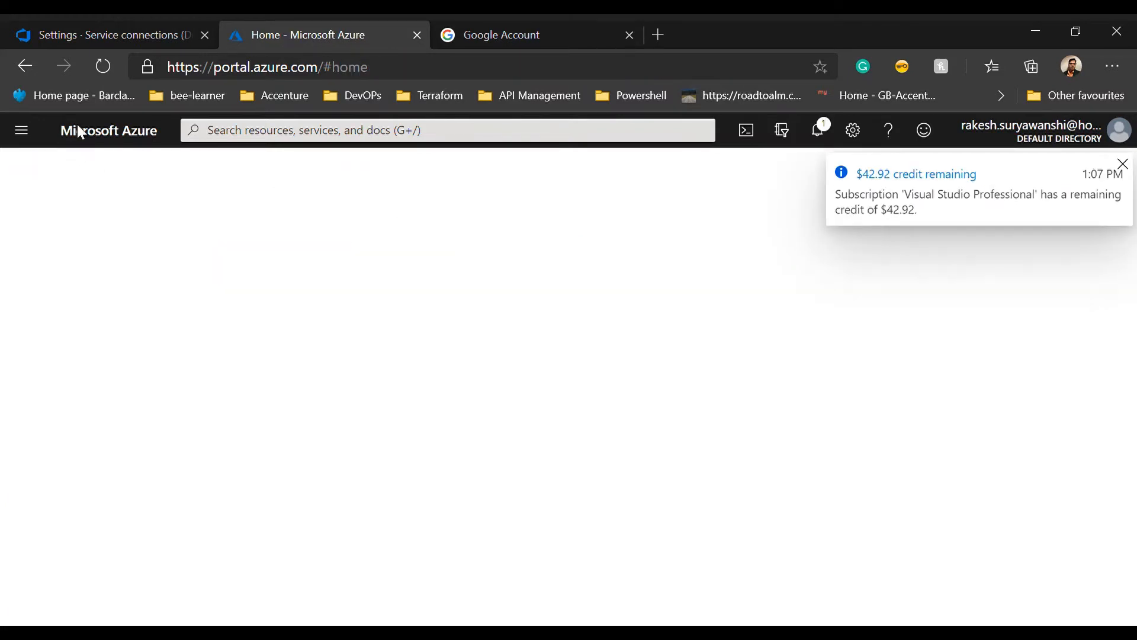
left_click(115, 24)
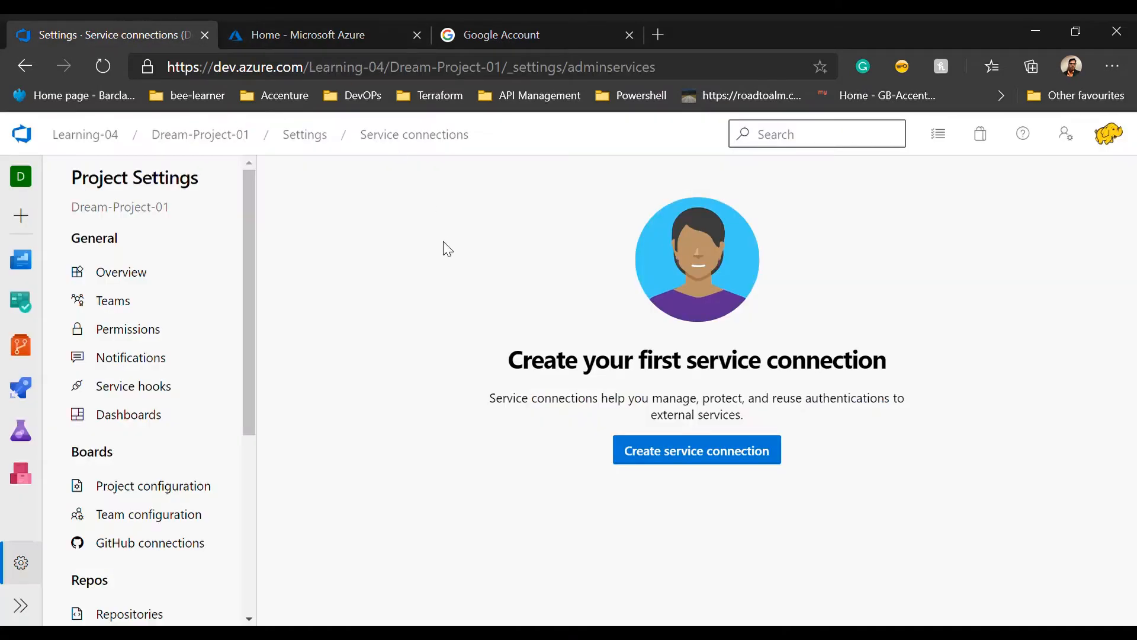
Start a new Azure Resource Manager service connection using service principal (manual), after reviewing the available connection types
left_click(714, 457)
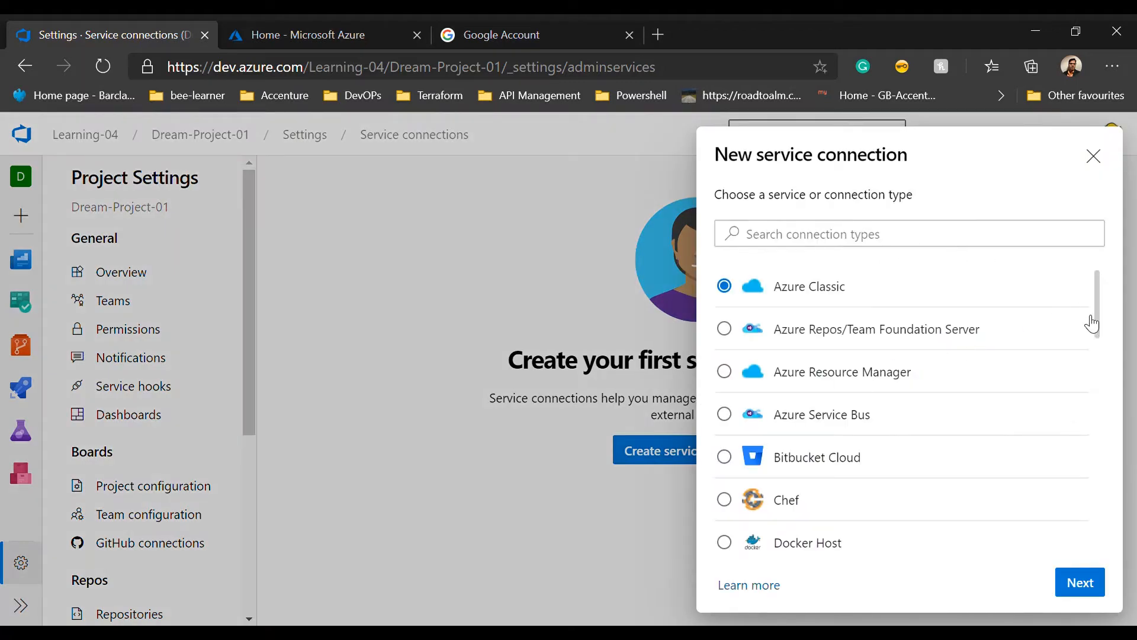
mouse_move(1095, 304)
left_mouse_down()
mouse_move(1093, 381)
mouse_move(1093, 283)
left_mouse_up()
left_click_drag(1095, 307, 1093, 325)
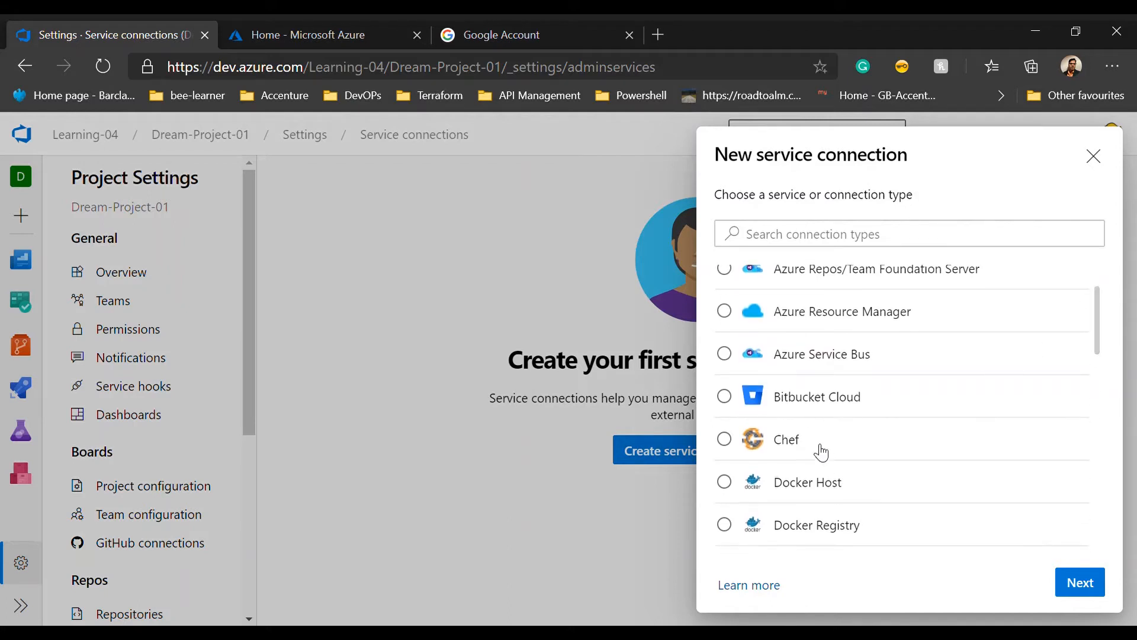
left_click_drag(1094, 300, 1096, 357)
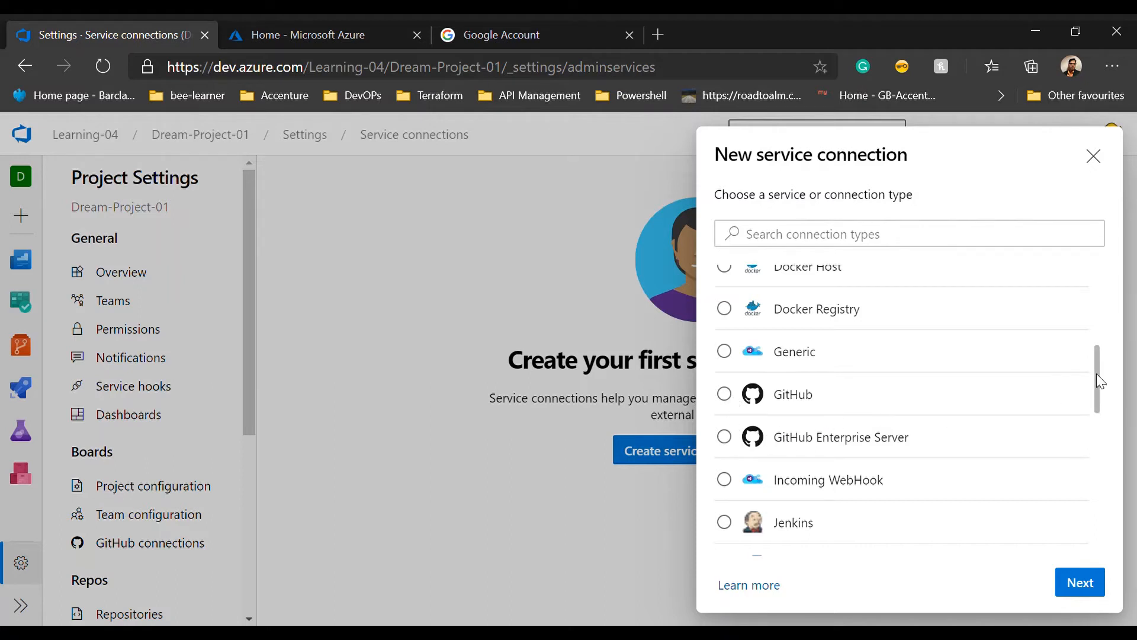
left_click_drag(1096, 374, 1097, 405)
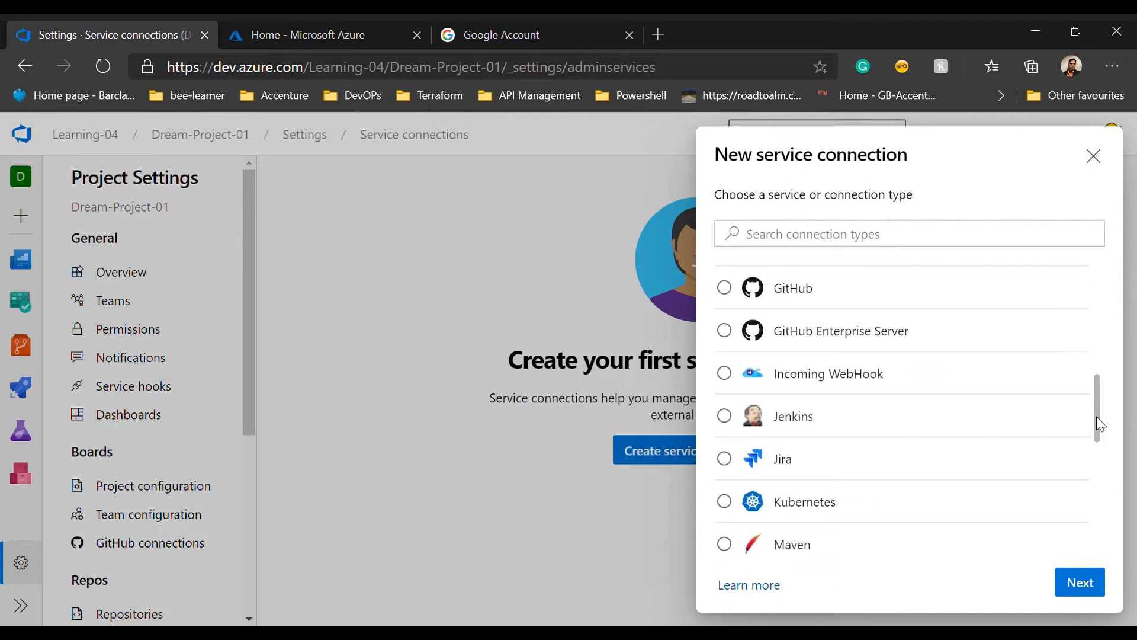
left_click_drag(1096, 425, 1097, 463)
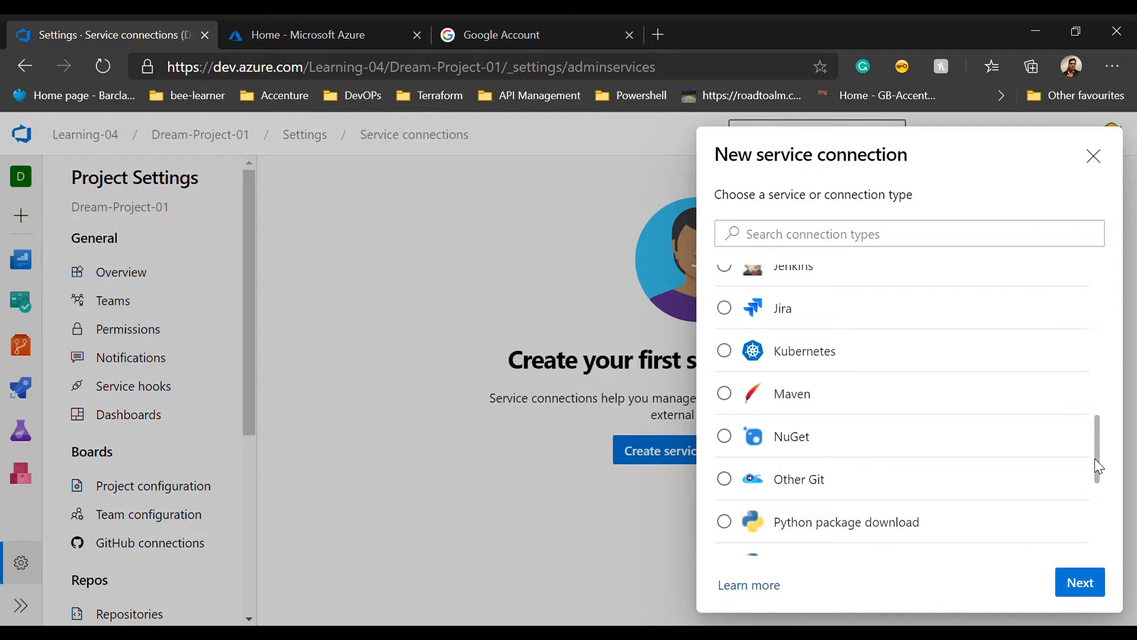
left_click_drag(1097, 466, 1093, 308)
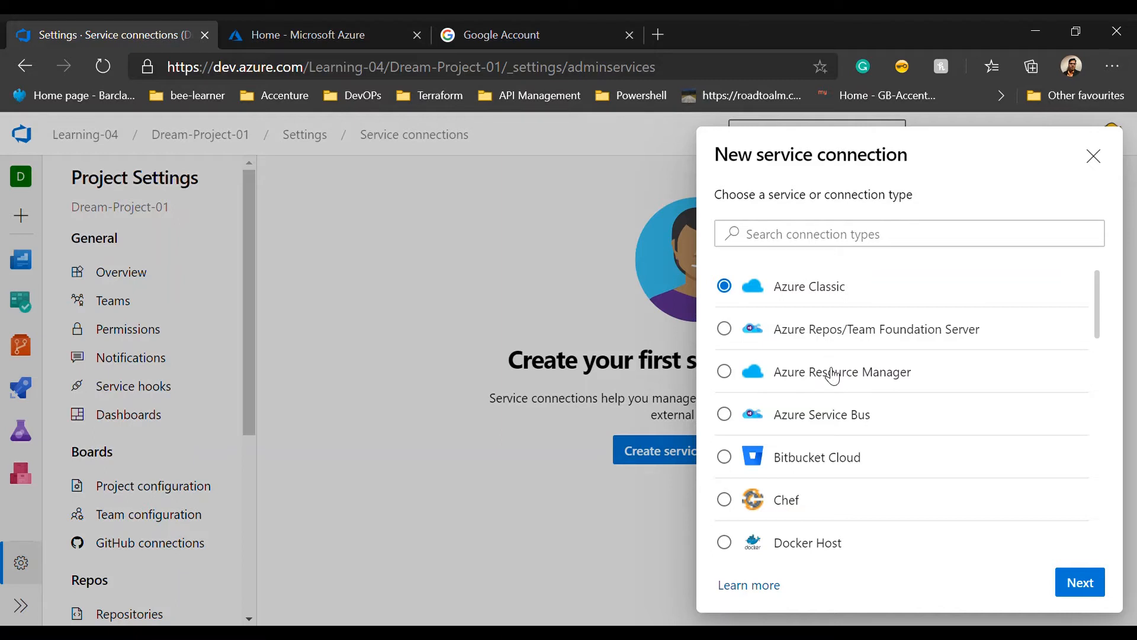
left_click(919, 377)
left_click(1080, 583)
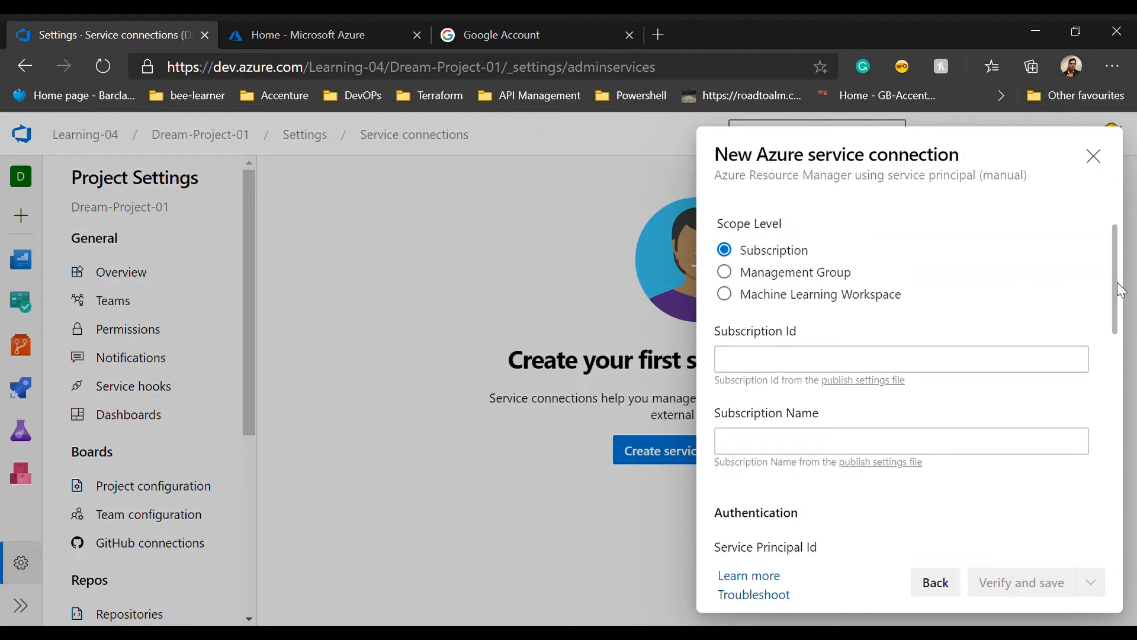
Examine the subscription, authentication, tenant, and details fields required by the manual service principal form
scroll(1116, 298, "down", 1)
left_click(992, 323)
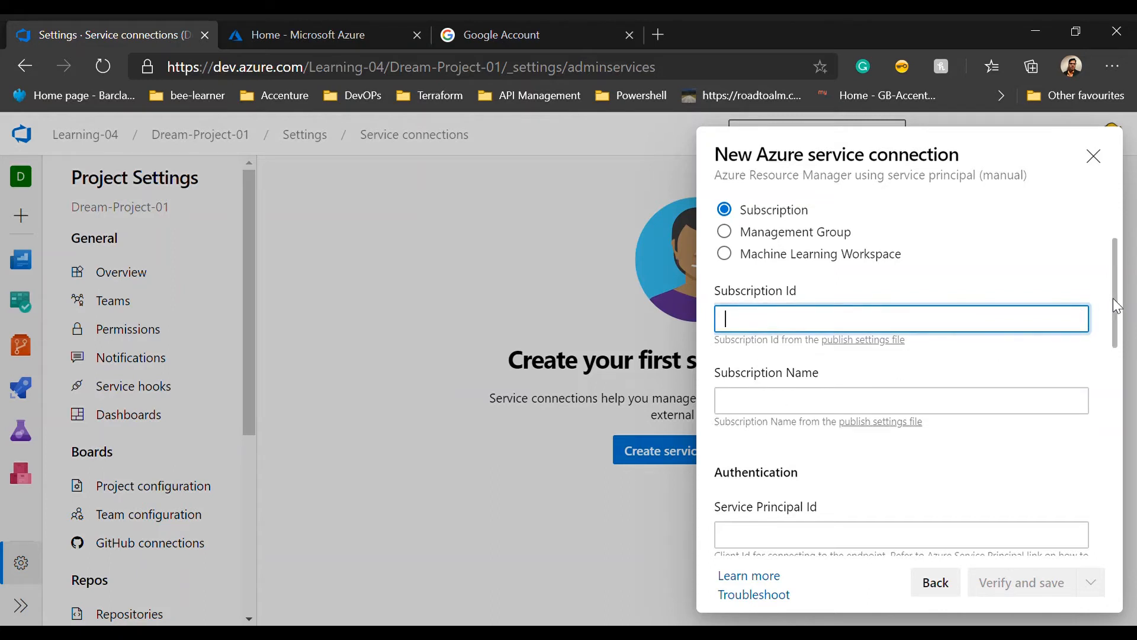
left_click_drag(1114, 297, 1109, 372)
left_click(911, 362)
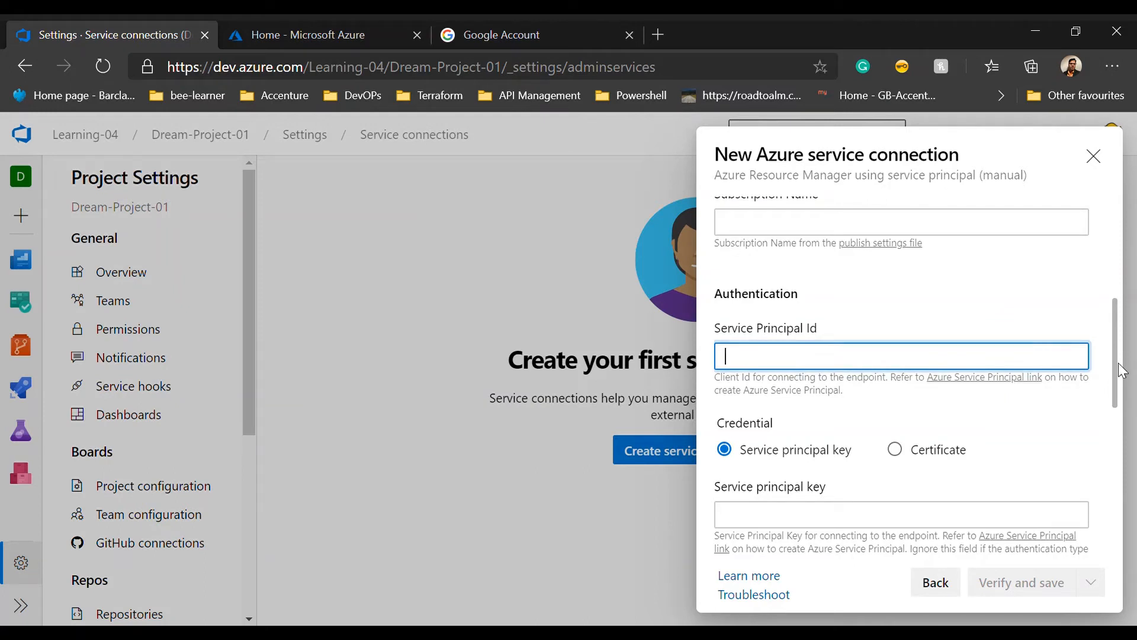
left_click_drag(1121, 370, 1118, 404)
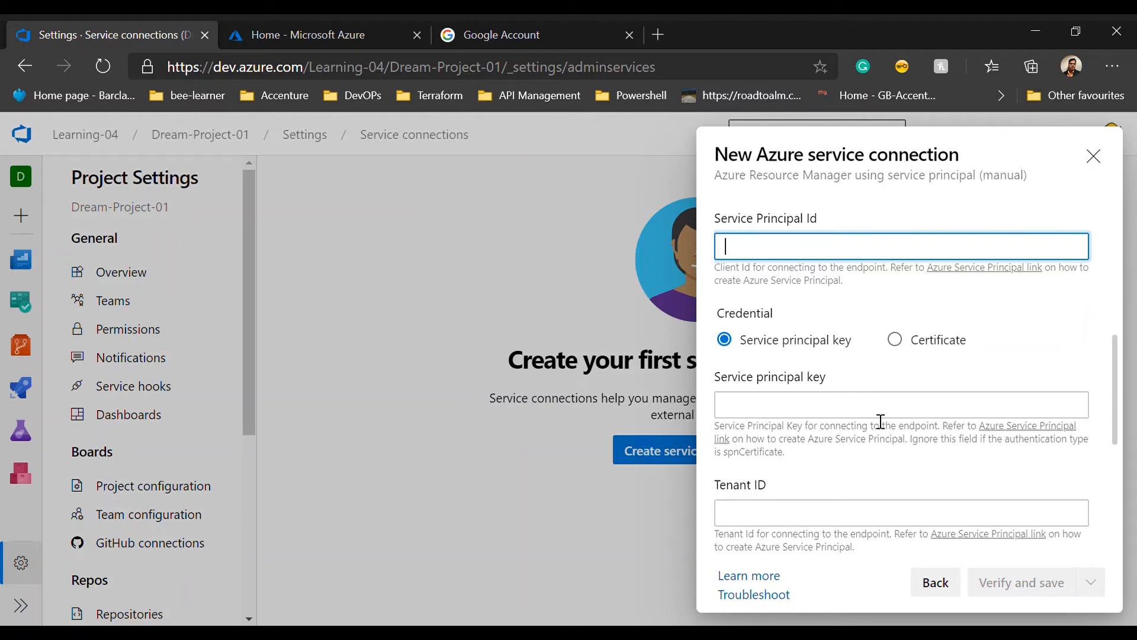
scroll(1114, 396, "down", 3)
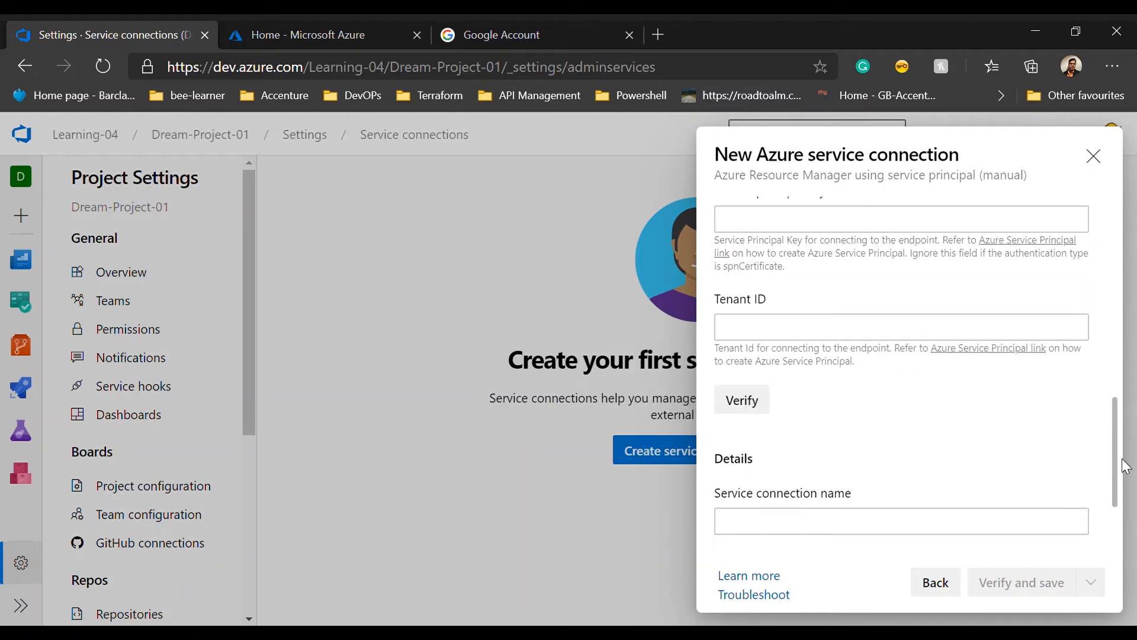
left_click(904, 331)
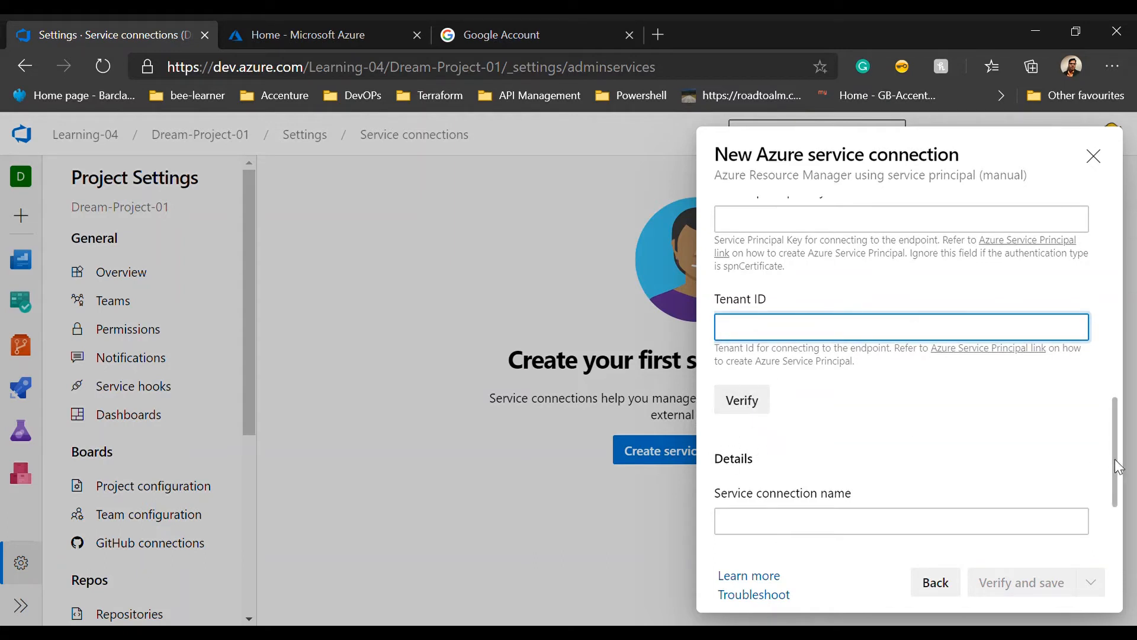
left_click_drag(1118, 466, 1119, 330)
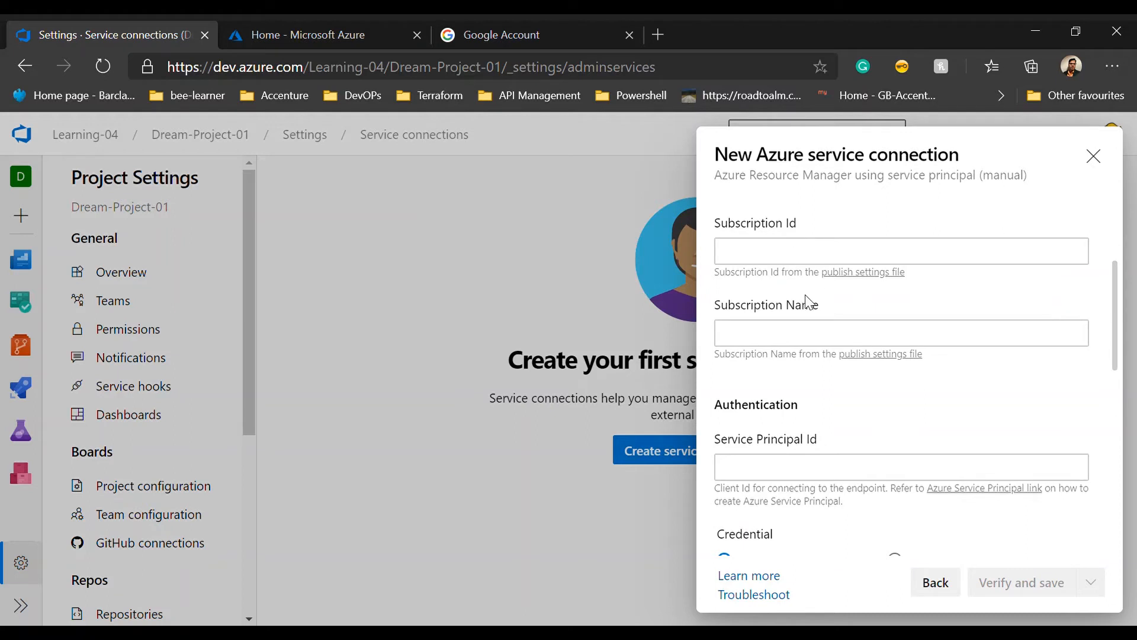
left_click(806, 470)
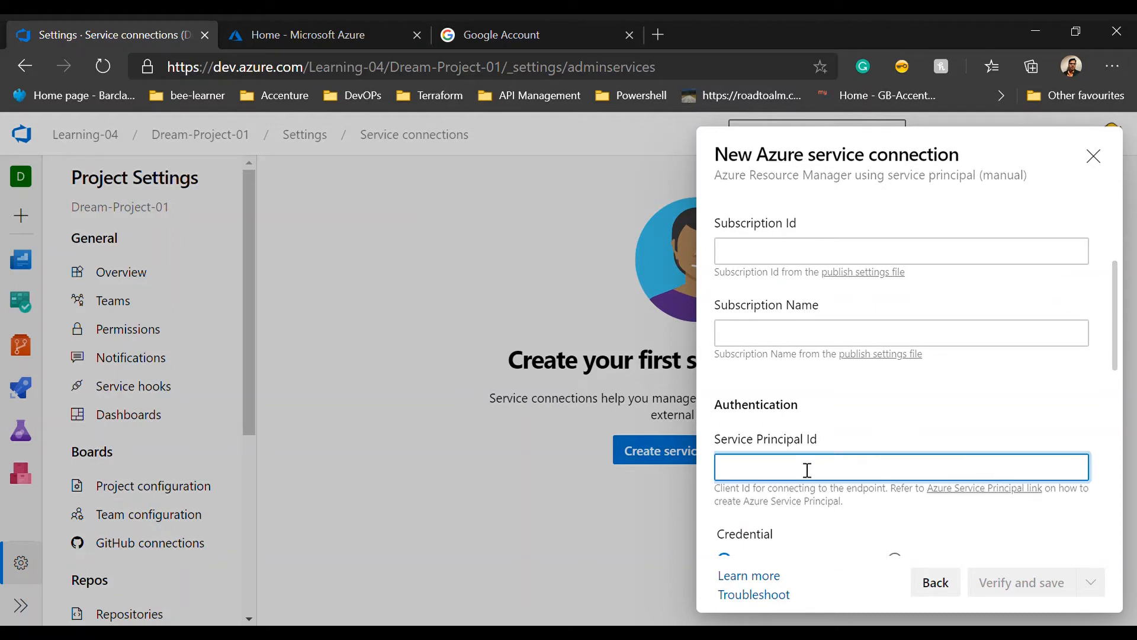
left_click(800, 339)
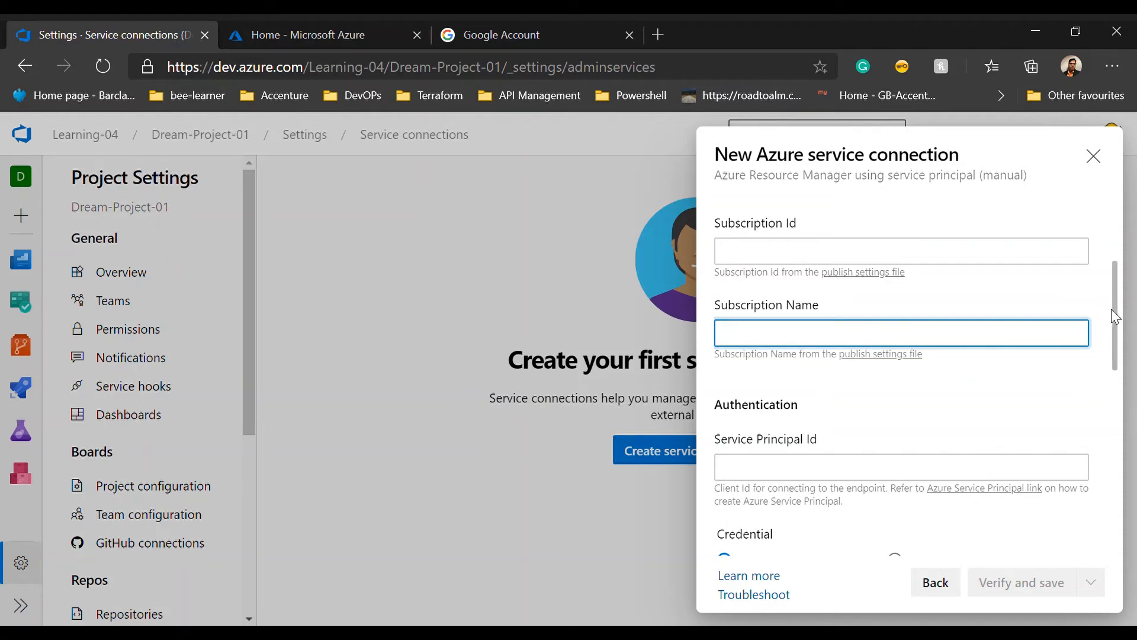
scroll(1118, 327, "down", 1)
left_click_drag(1118, 328, 1111, 504)
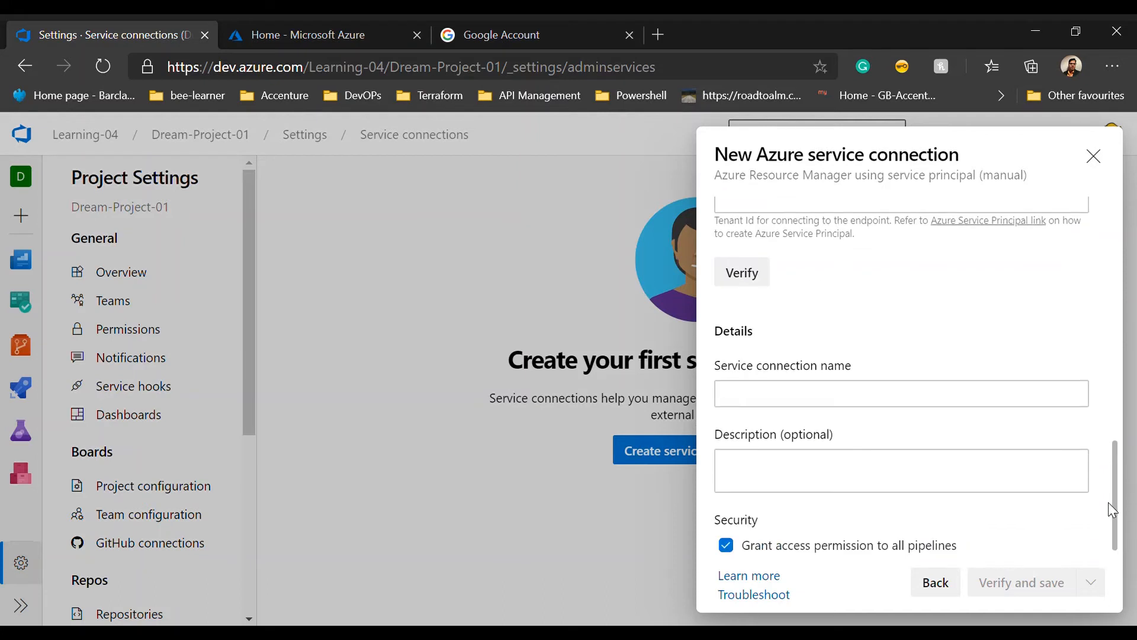
left_click(886, 392)
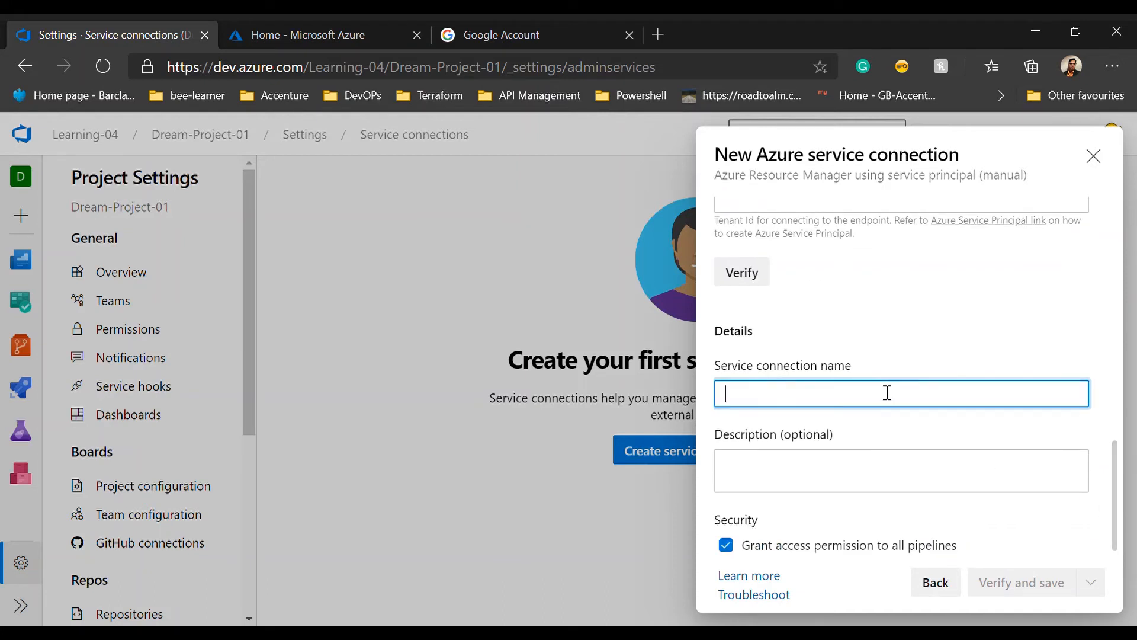
left_click(801, 473)
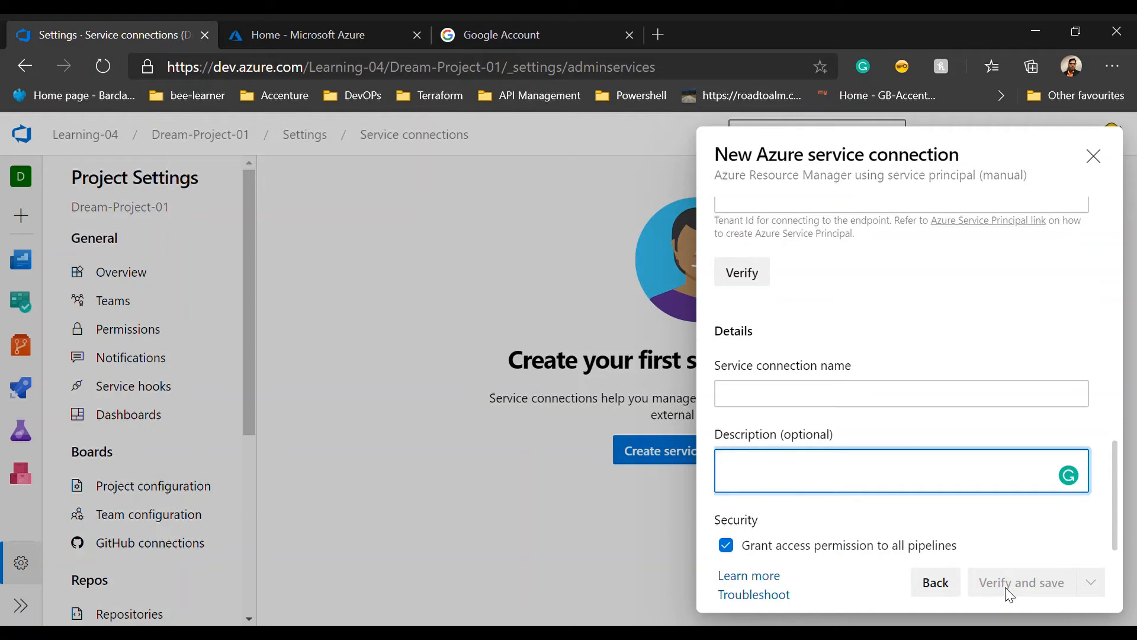
Change the connection to service principal (automatic) and select the Visual Studio Professional subscription at subscription scope
scroll(1090, 298, "up", 1)
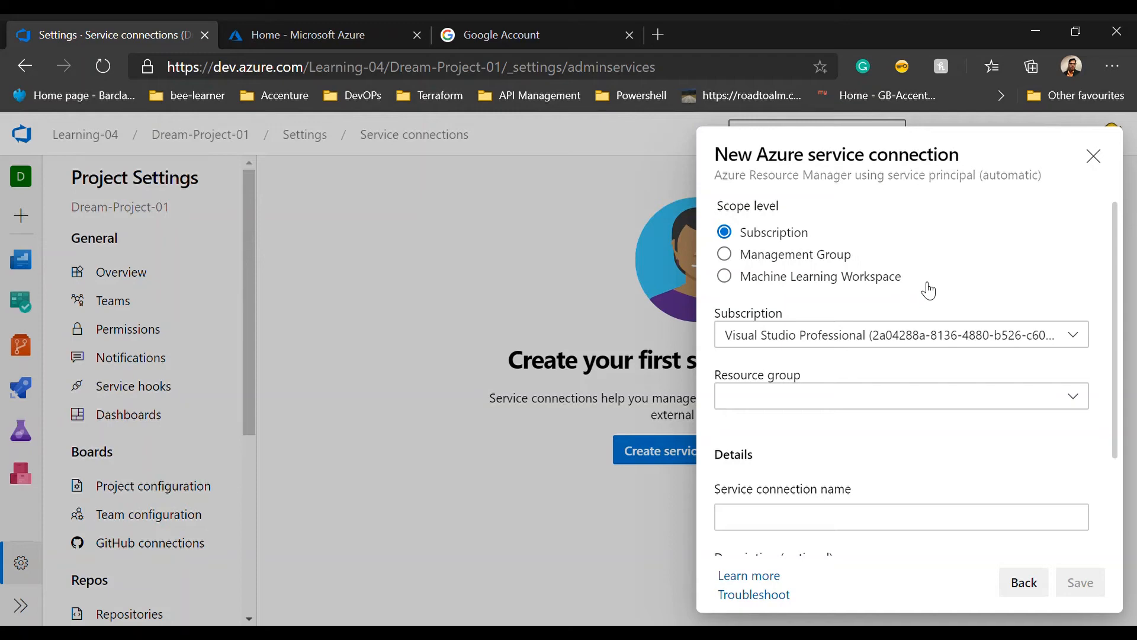
left_click(965, 342)
left_click(966, 343)
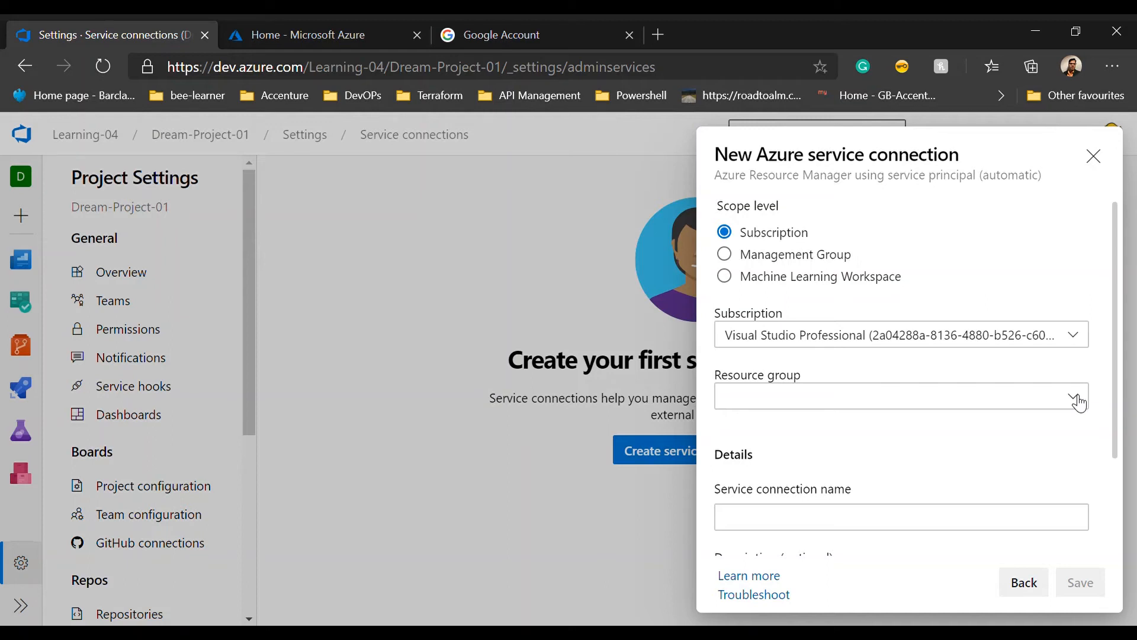
left_click(1039, 336)
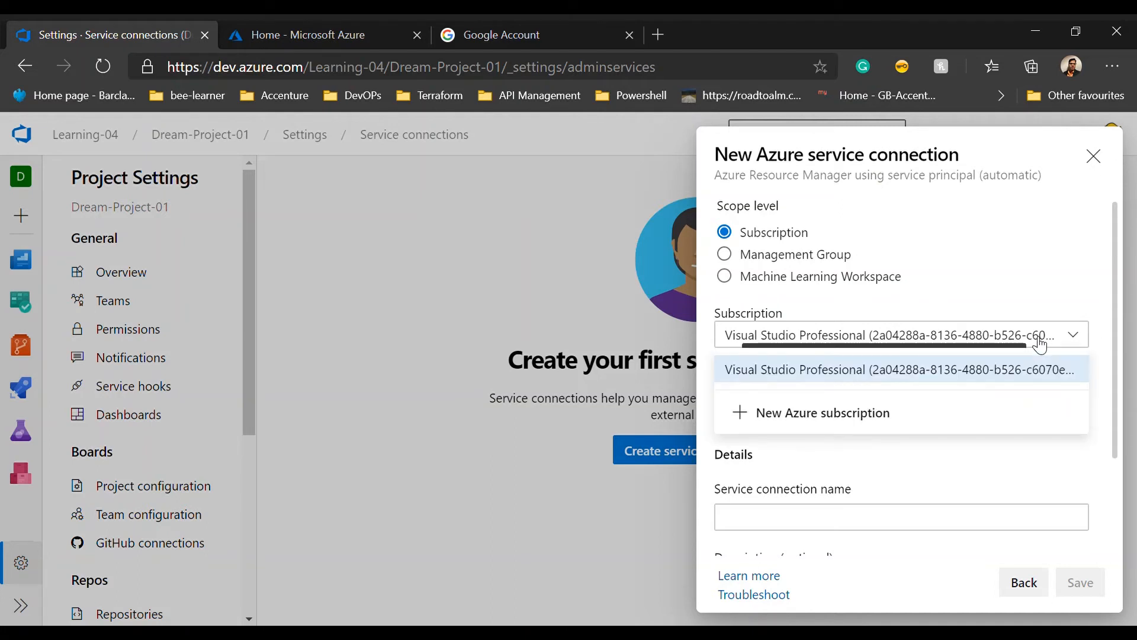
left_click(1019, 375)
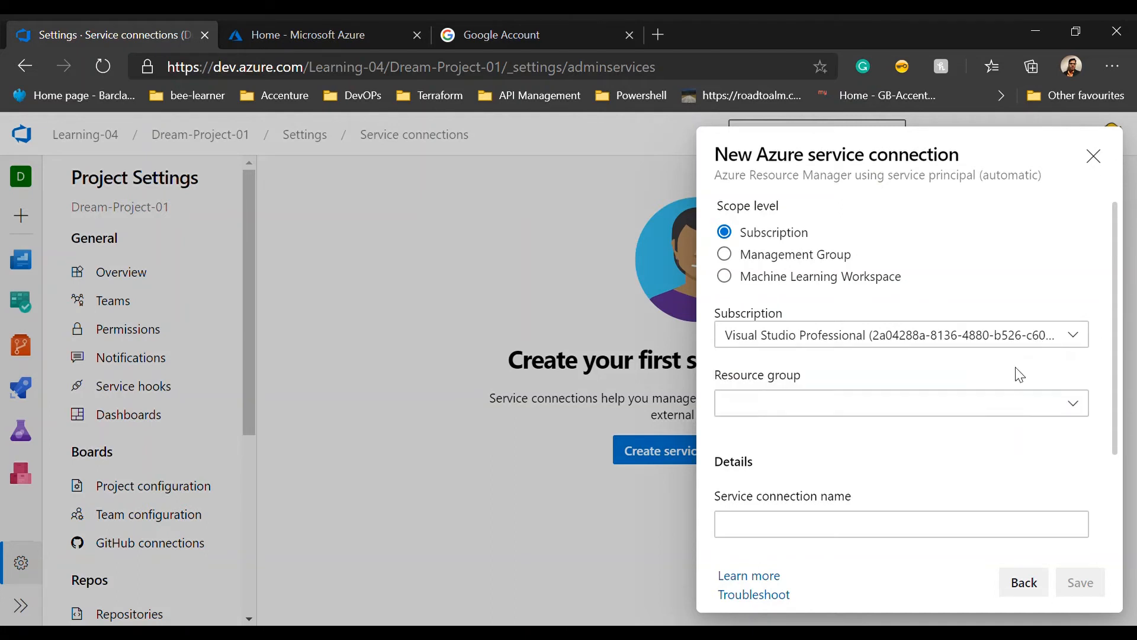
left_click(1008, 335)
left_click(995, 375)
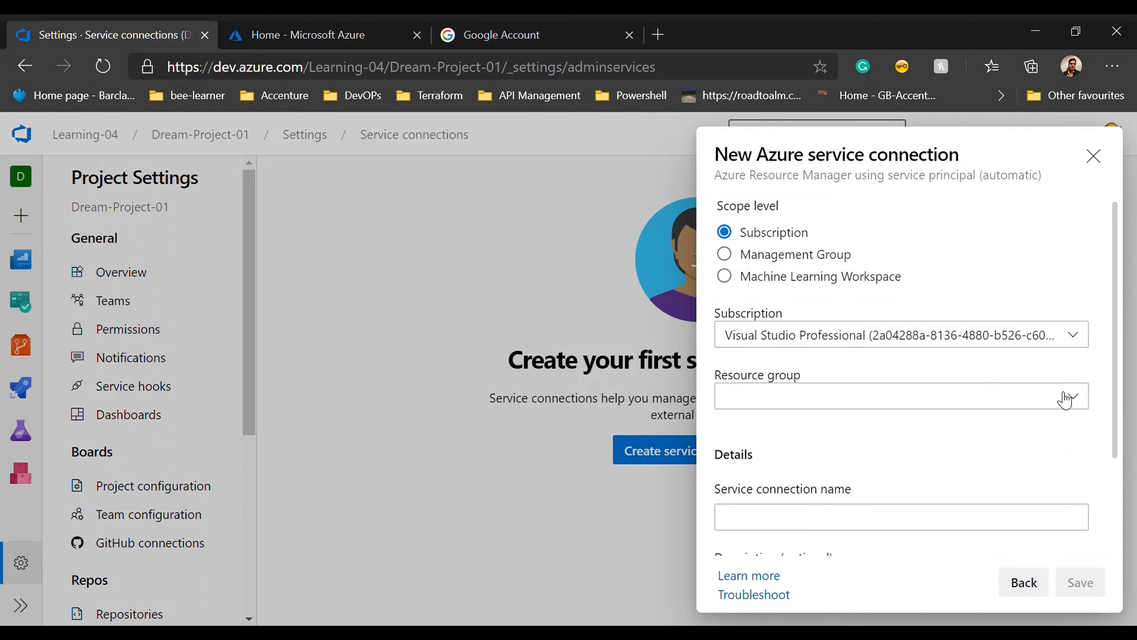
Examine the resource groups available for the connection without choosing one
scroll(1113, 385, "down", 1)
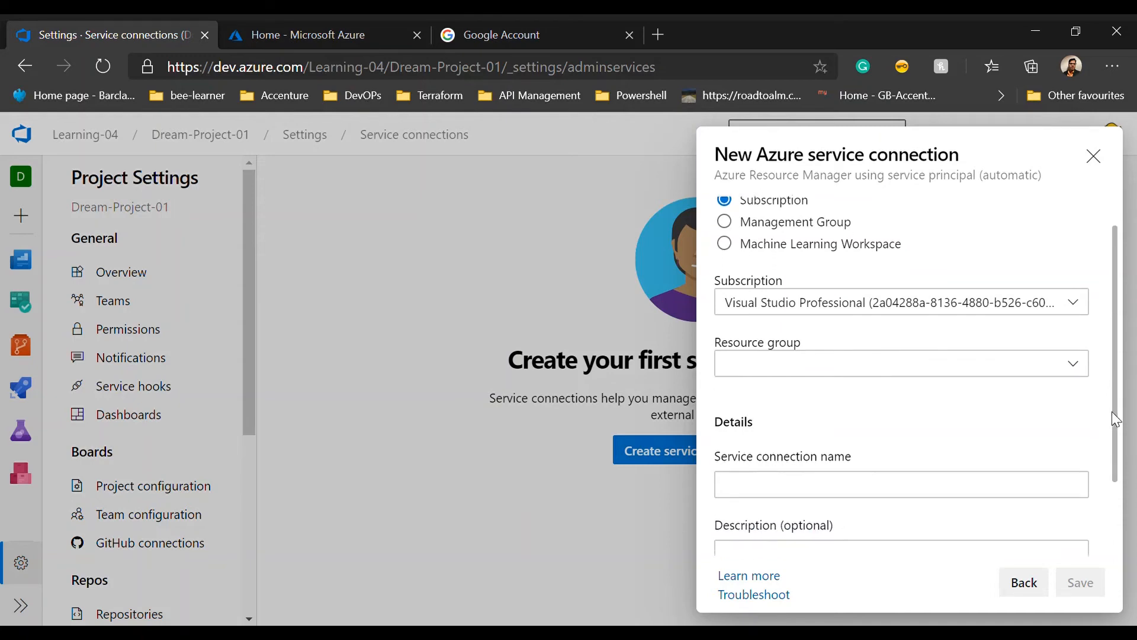
left_click(1081, 342)
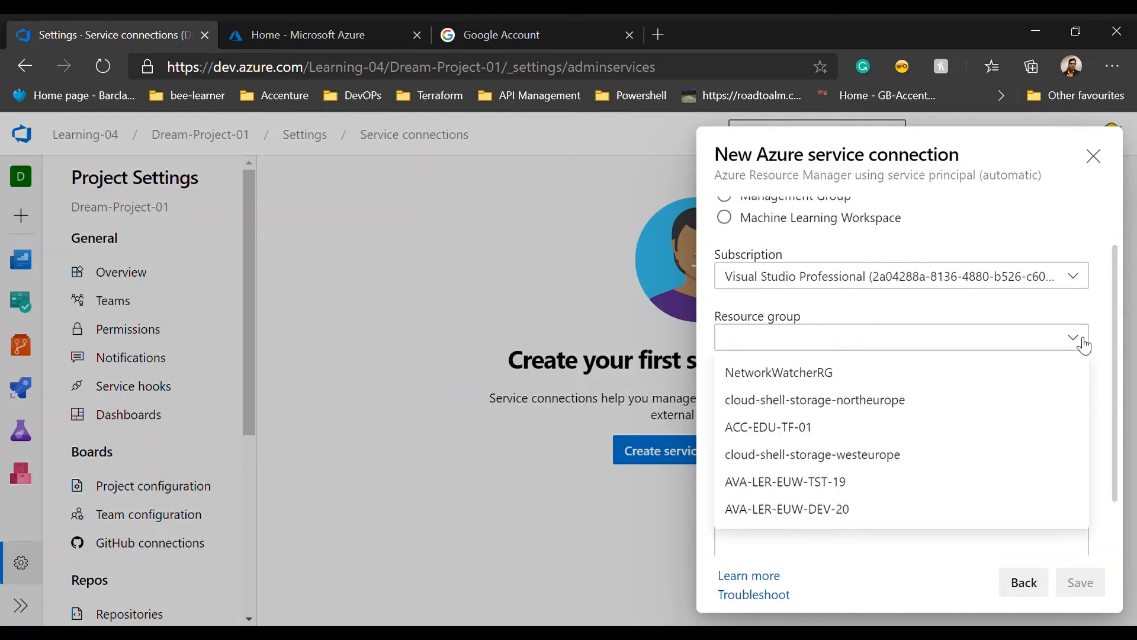
left_click(1083, 345)
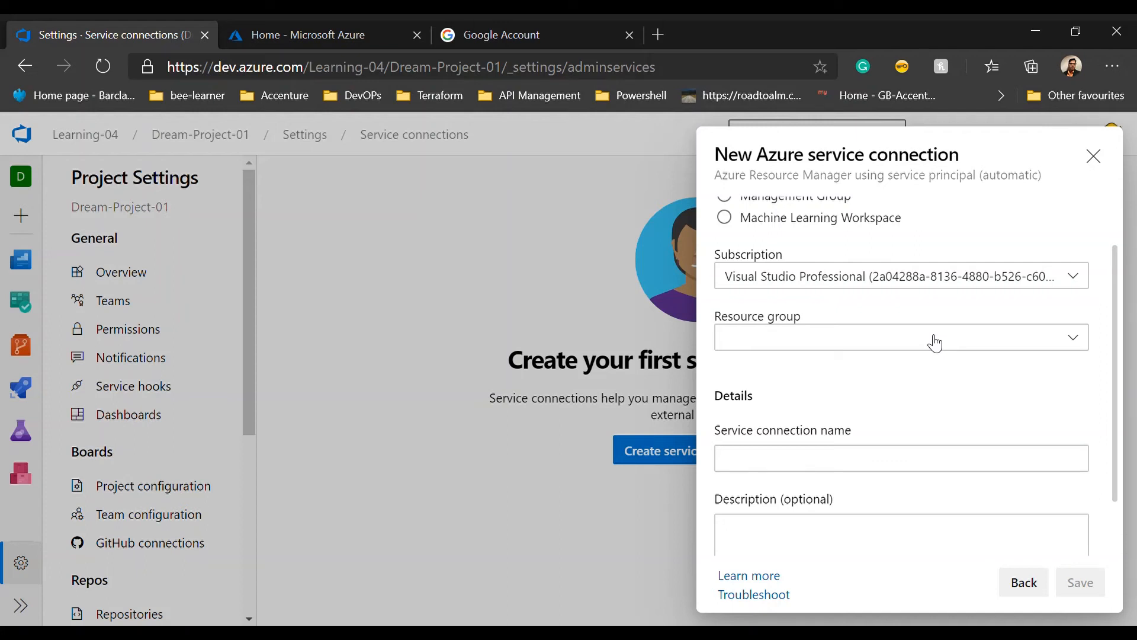
Name the service connection Learning-SE
left_click(962, 474)
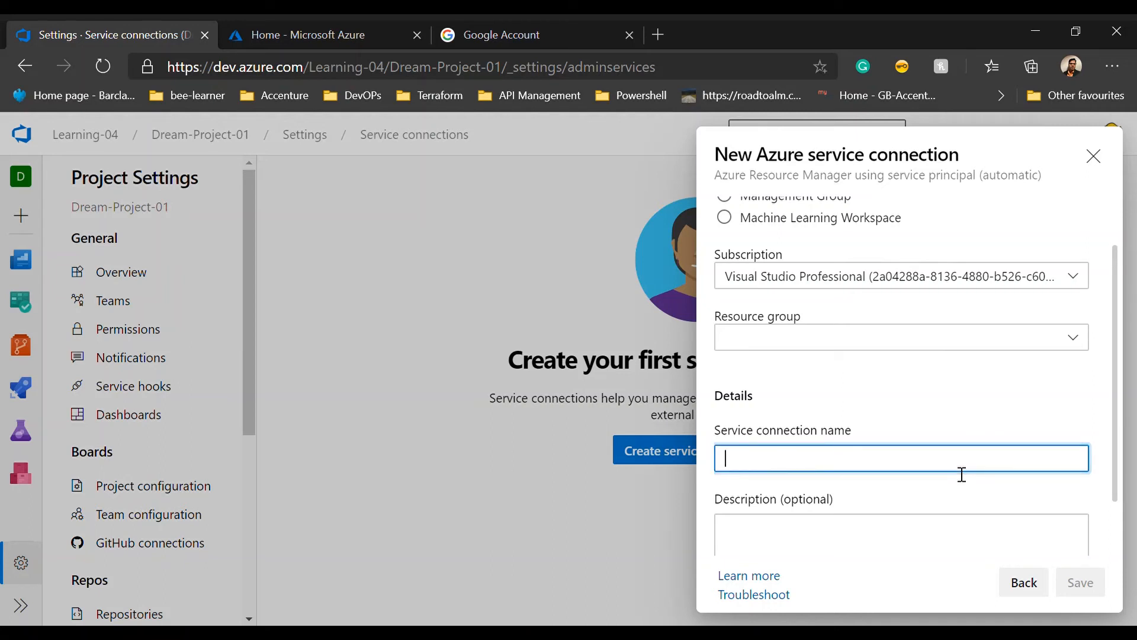
type("Learn")
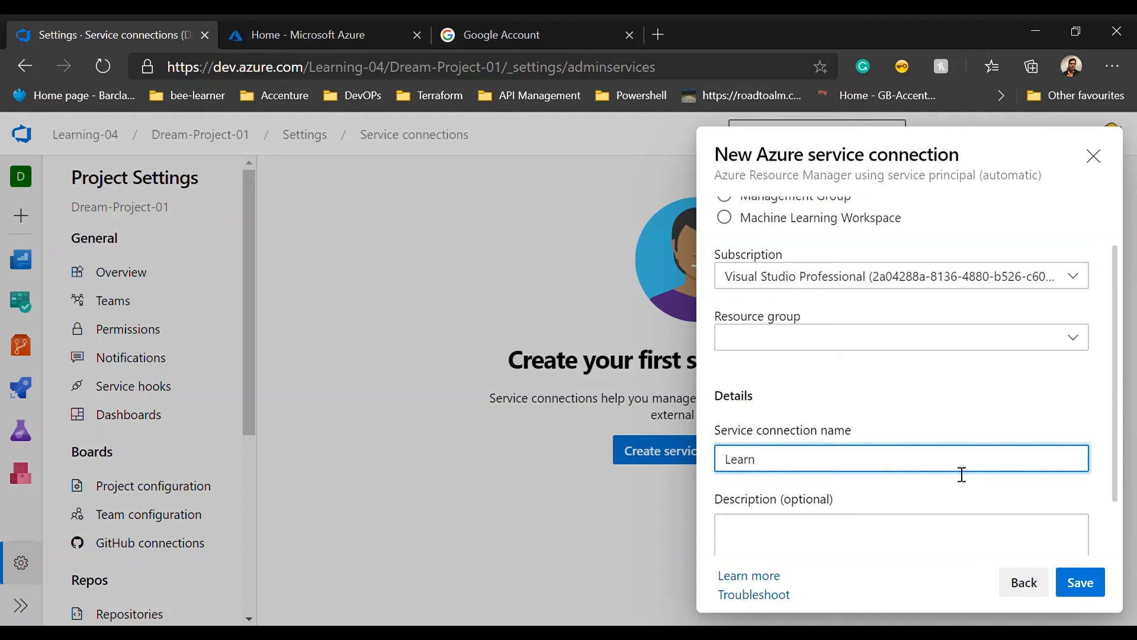
type("ing-SE")
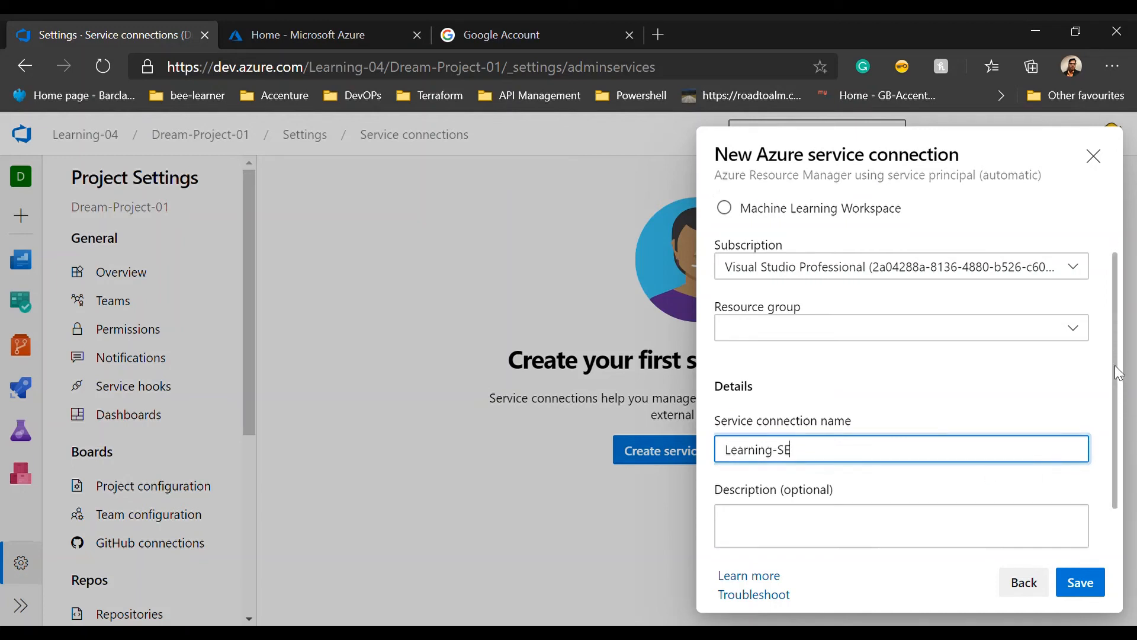
Add the description "This is just for learning" to the service connection and save it
scroll(1121, 359, "down", 2)
left_click(995, 472)
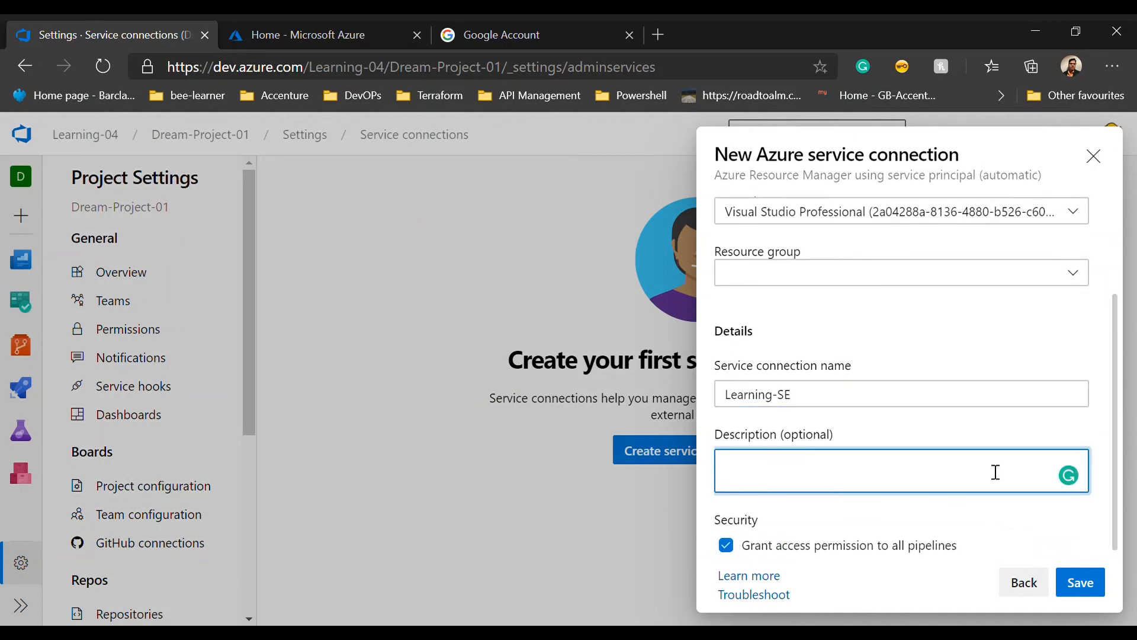
type("This is ")
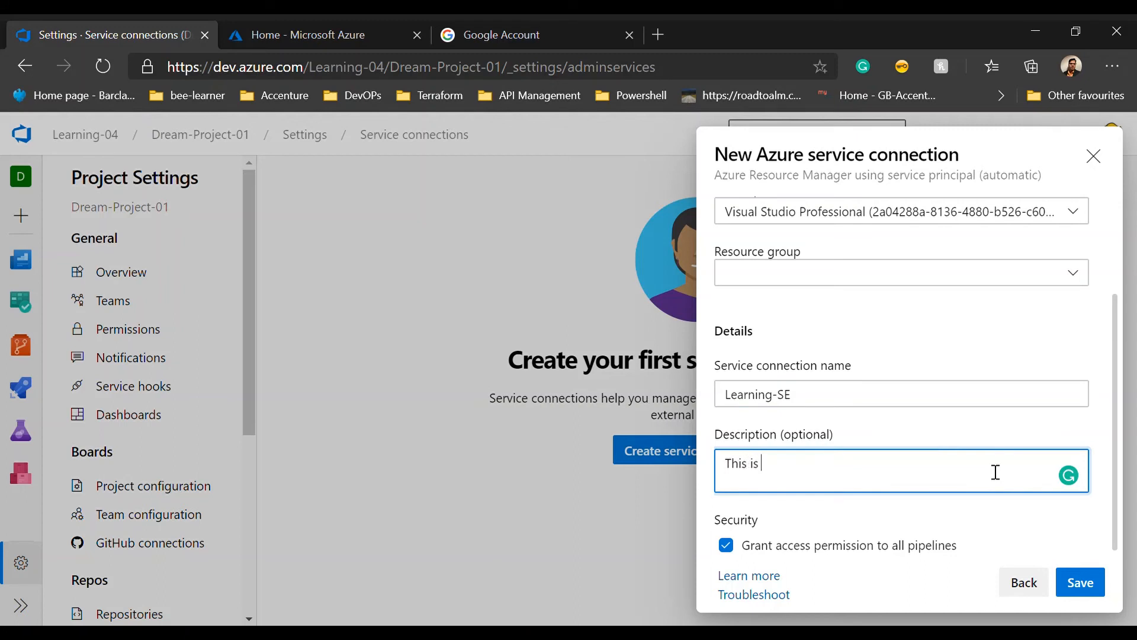
type("just for learning")
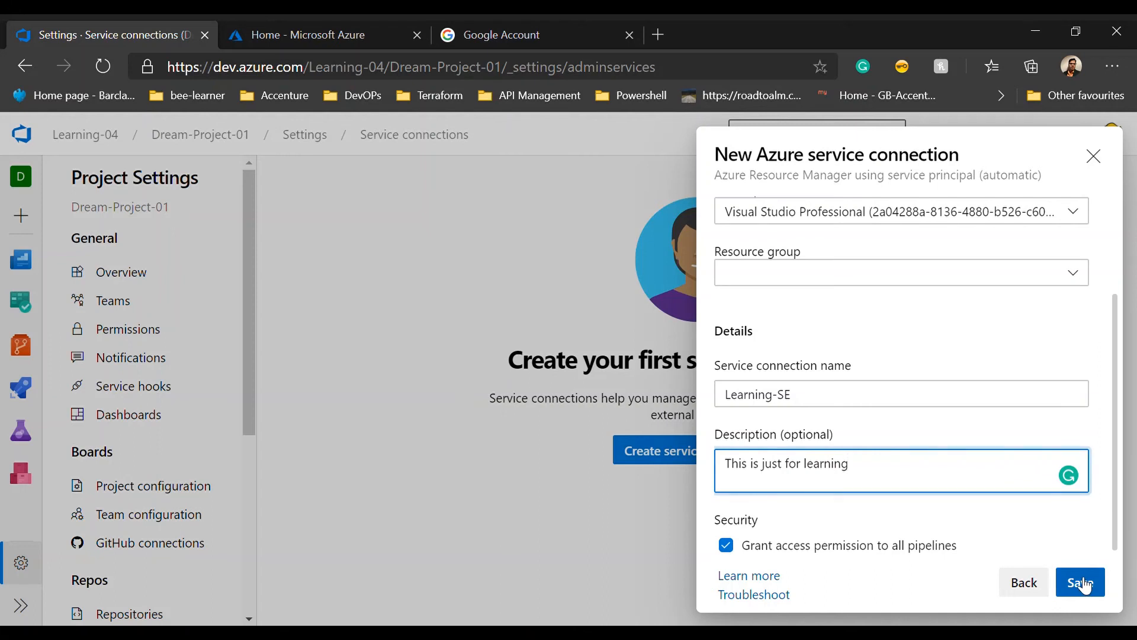
left_click(1085, 584)
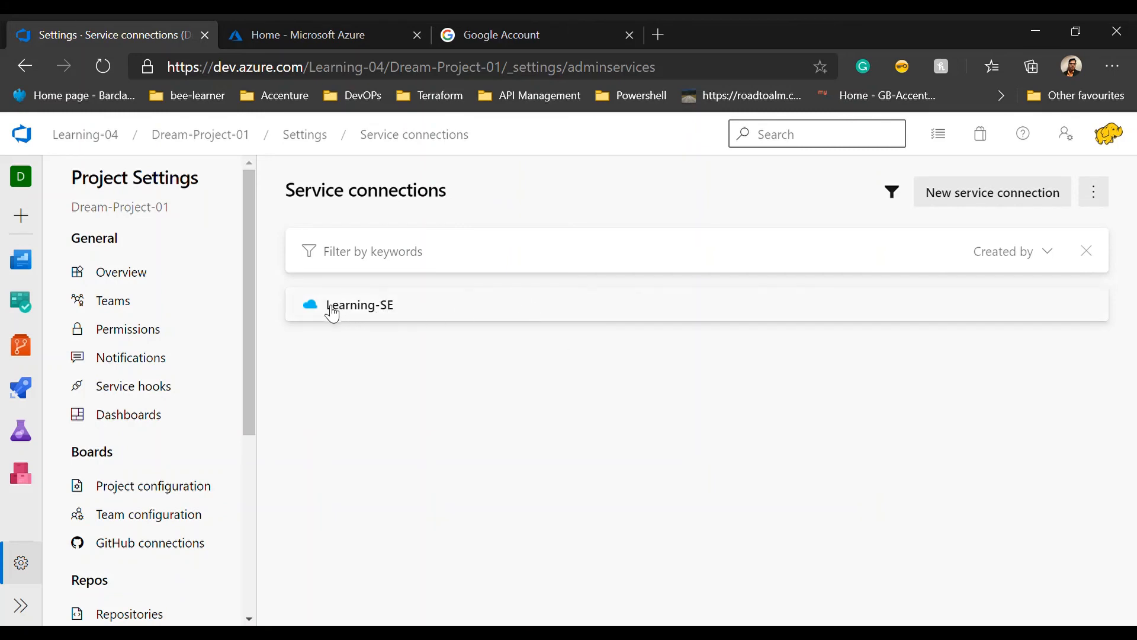
View the details of the Learning-SE connection, then switch to the Azure portal and open Azure Active Directory
left_click(384, 306)
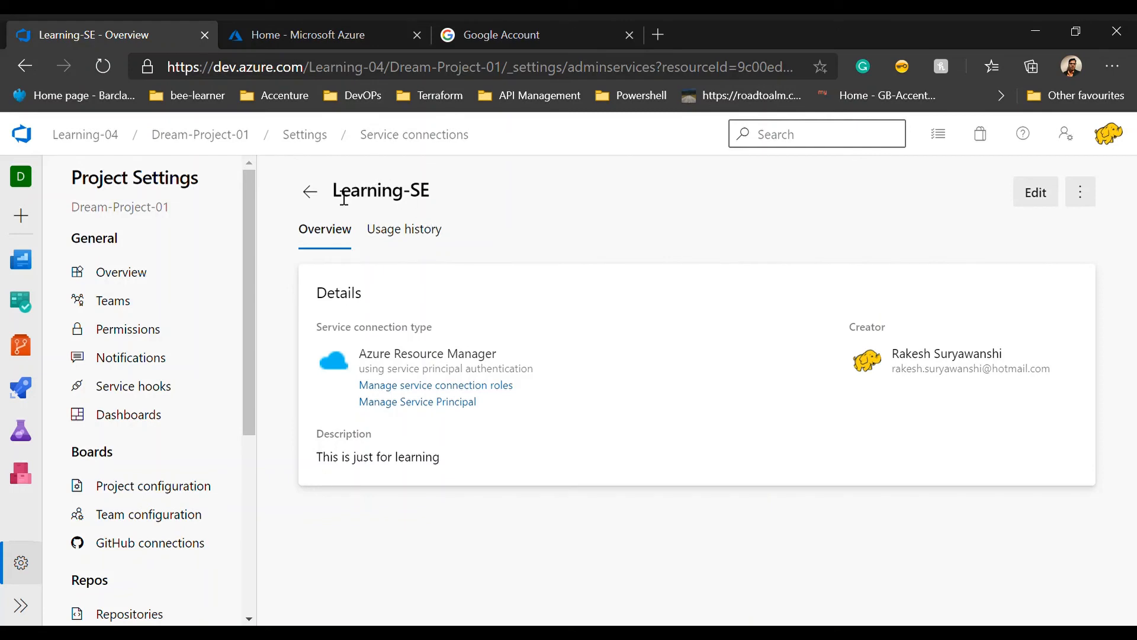
left_click_drag(344, 198, 436, 193)
left_click(350, 25)
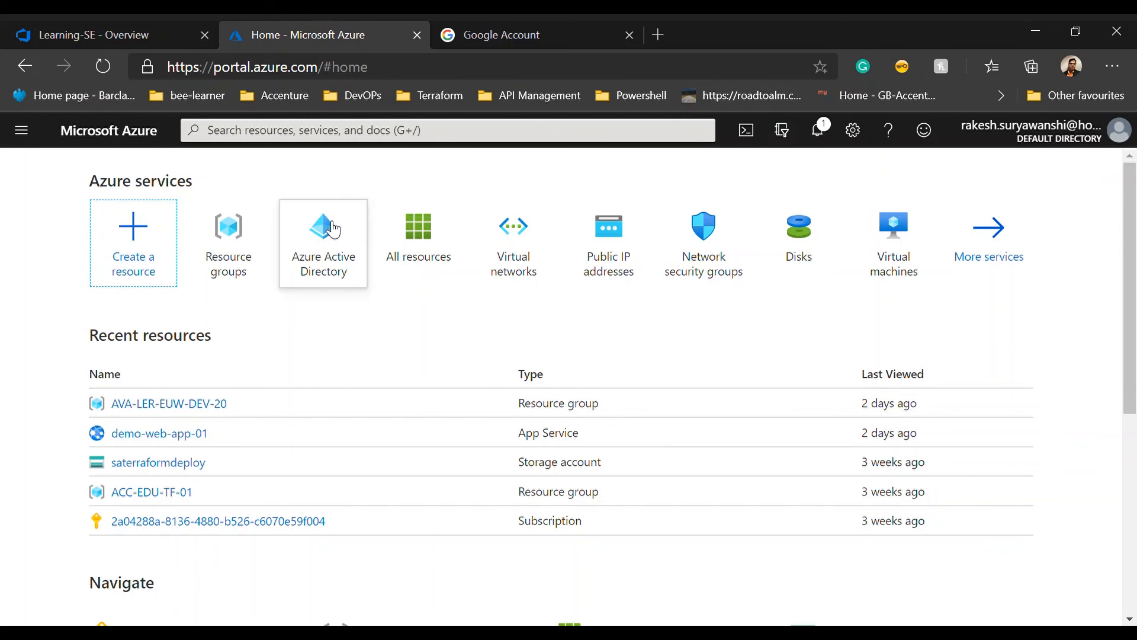
left_click(333, 229)
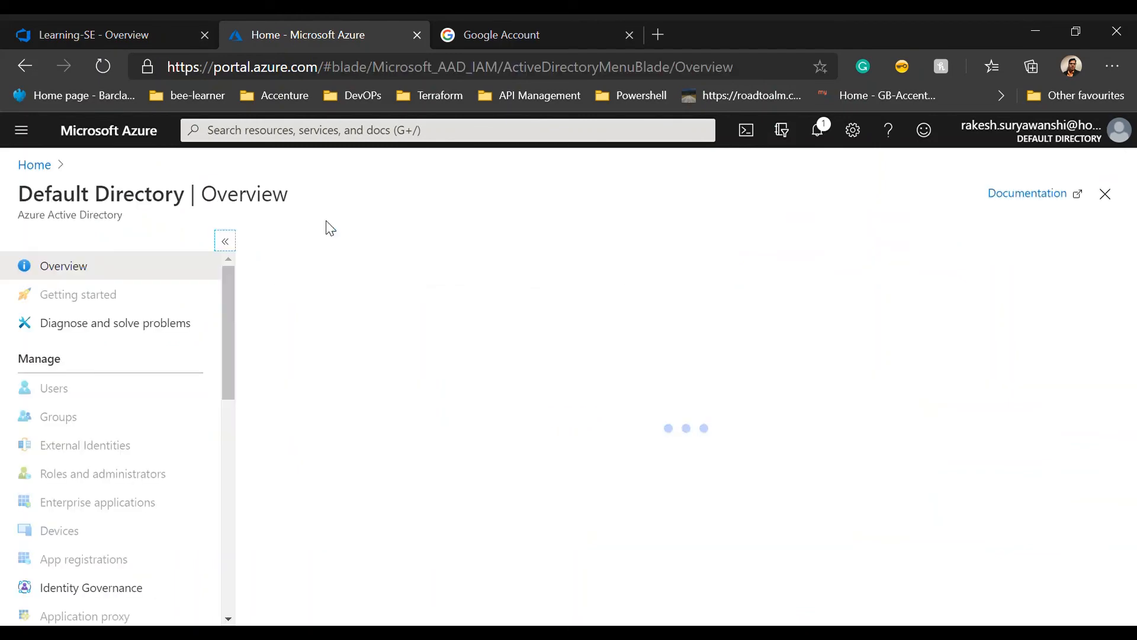
From Learning-SE's details in Azure DevOps, open the management of its service connection roles, continuing with the account already signed in
left_click(94, 22)
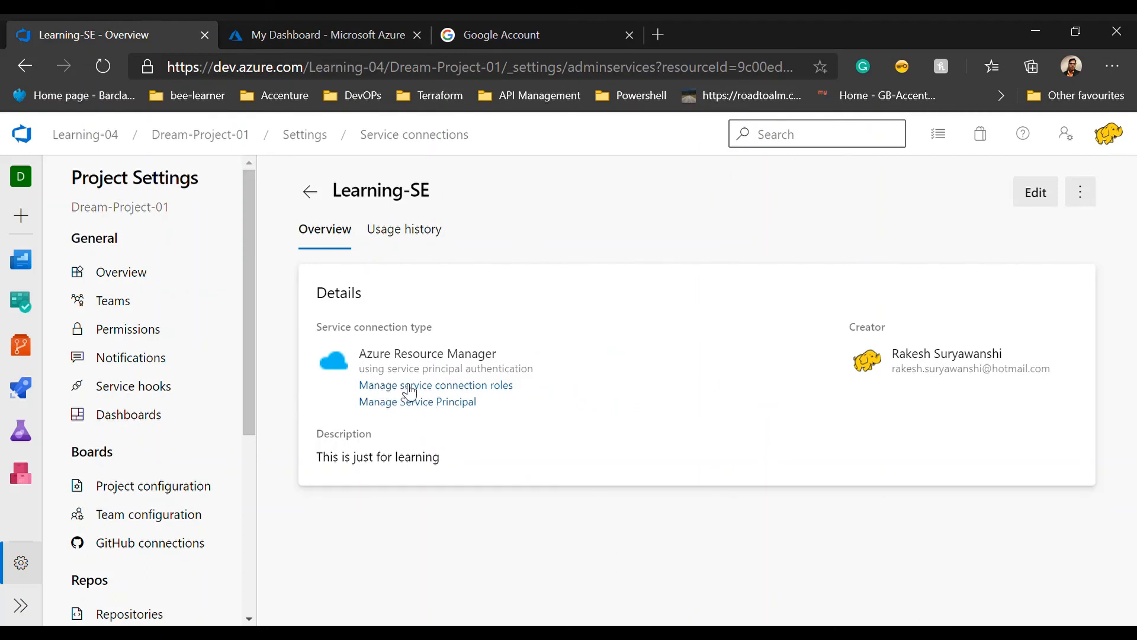
left_click(505, 388)
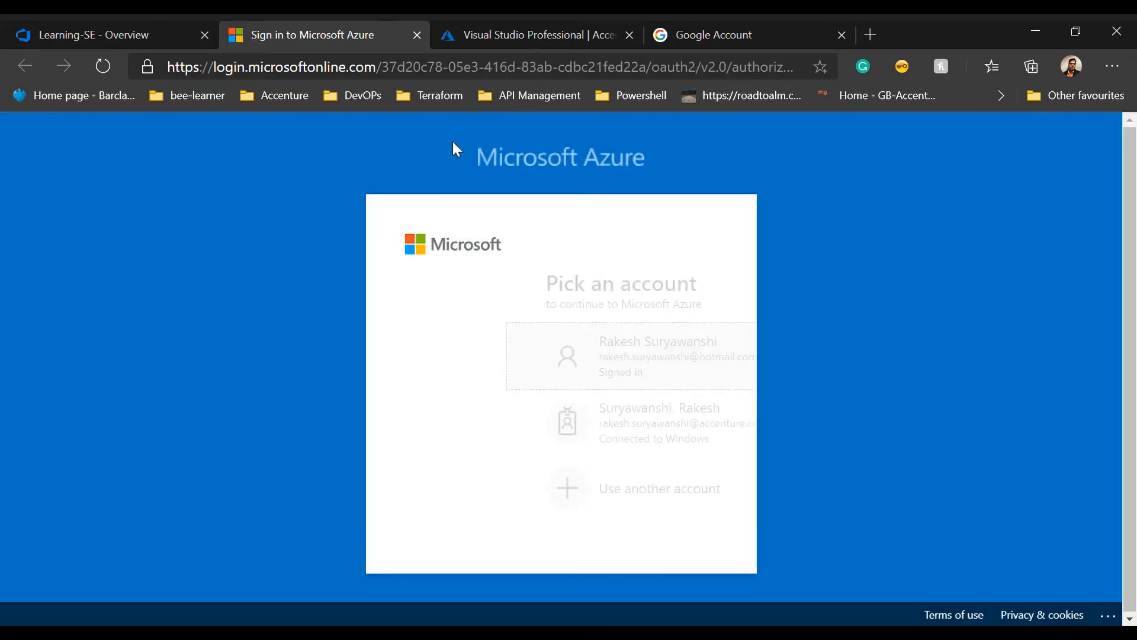
left_click(535, 355)
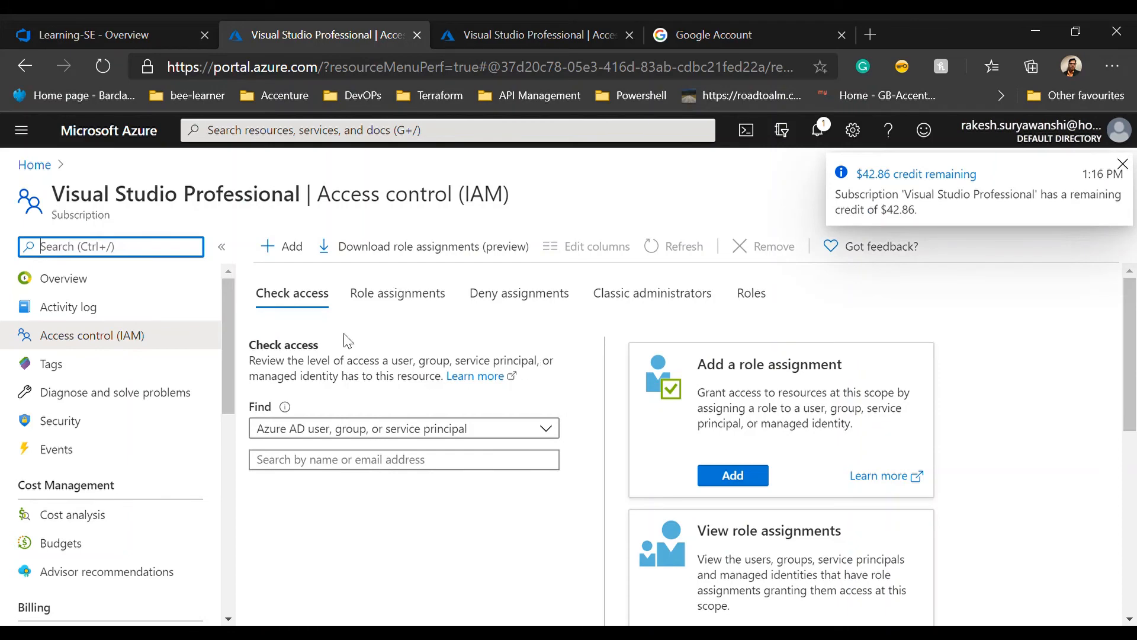
left_click(539, 20)
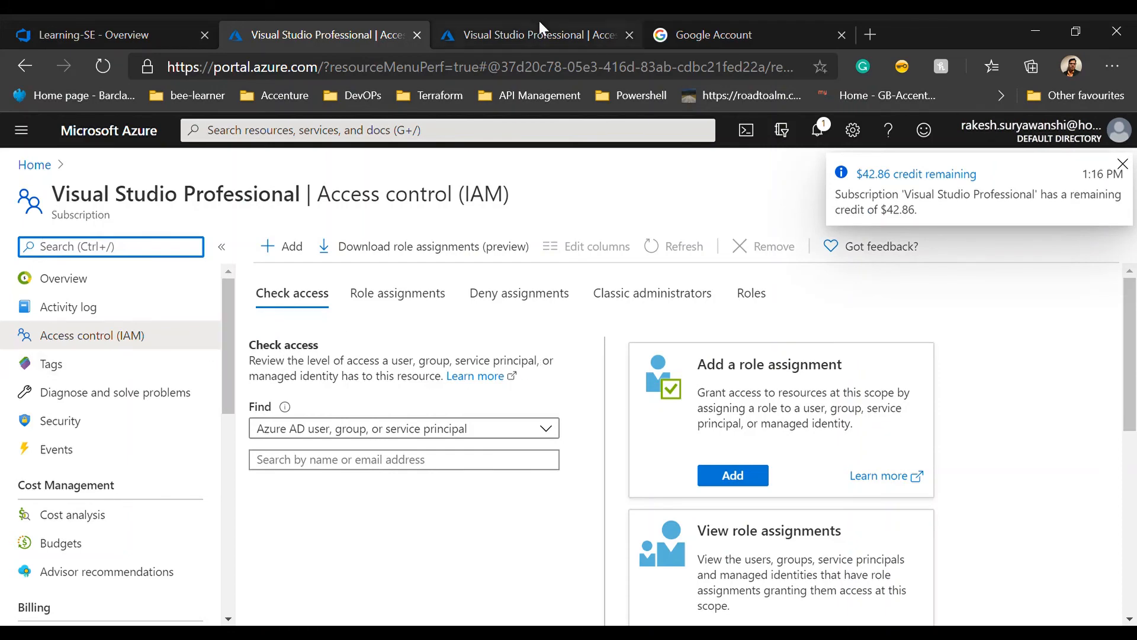
left_click(305, 21)
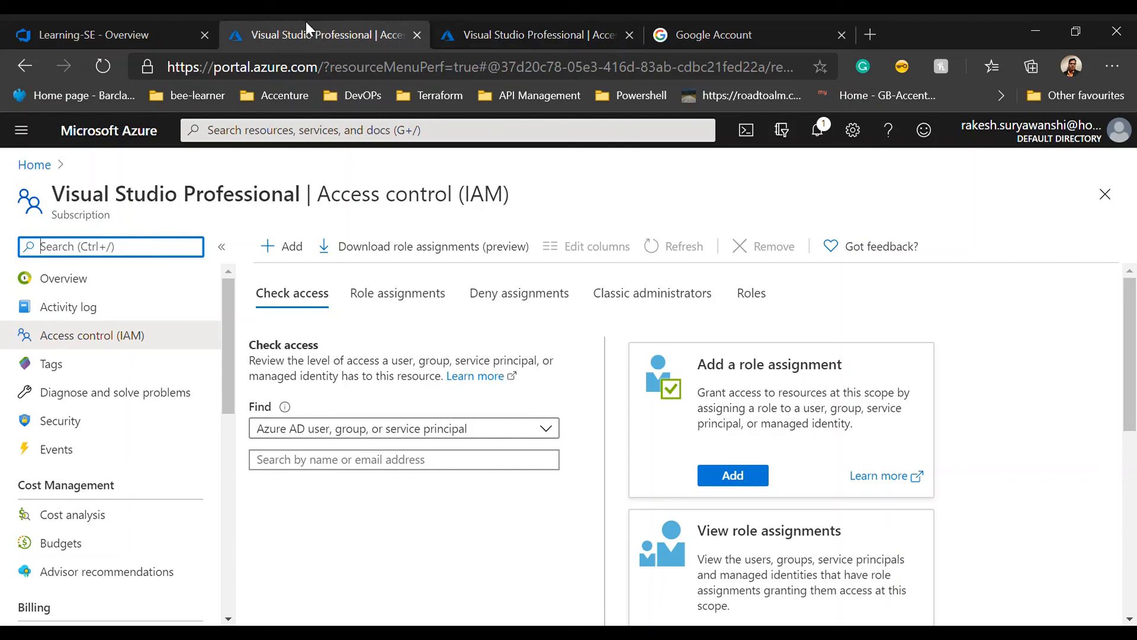
Open Learning-SE's service principal in the Azure portal with the signed-in account, and close the leftover portal and Google Account pages
left_click(119, 20)
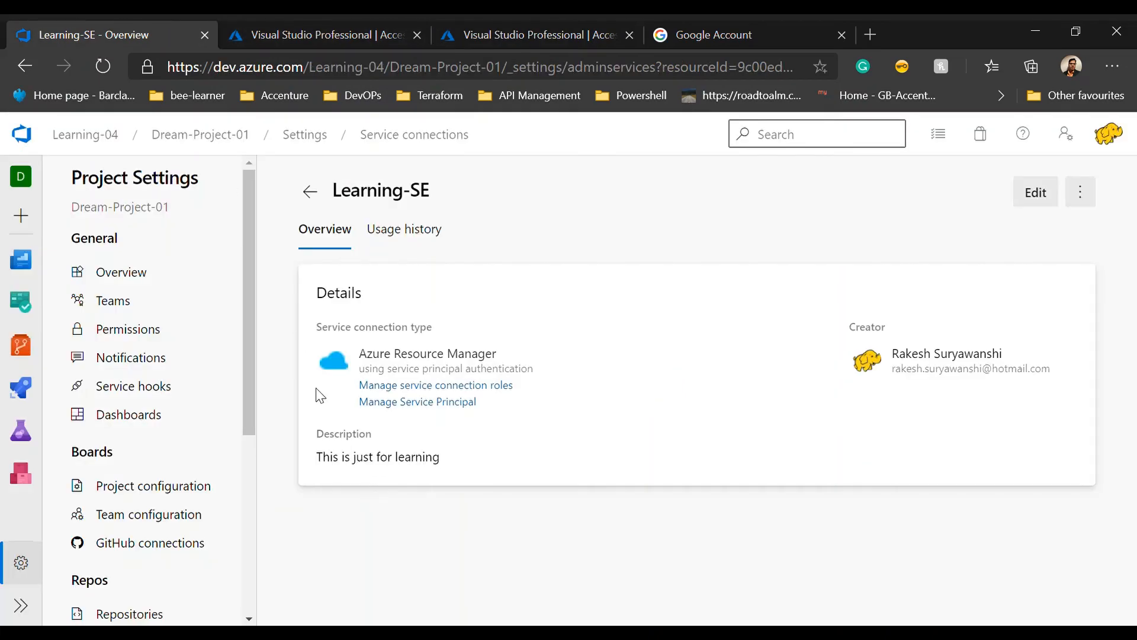
left_click(459, 401)
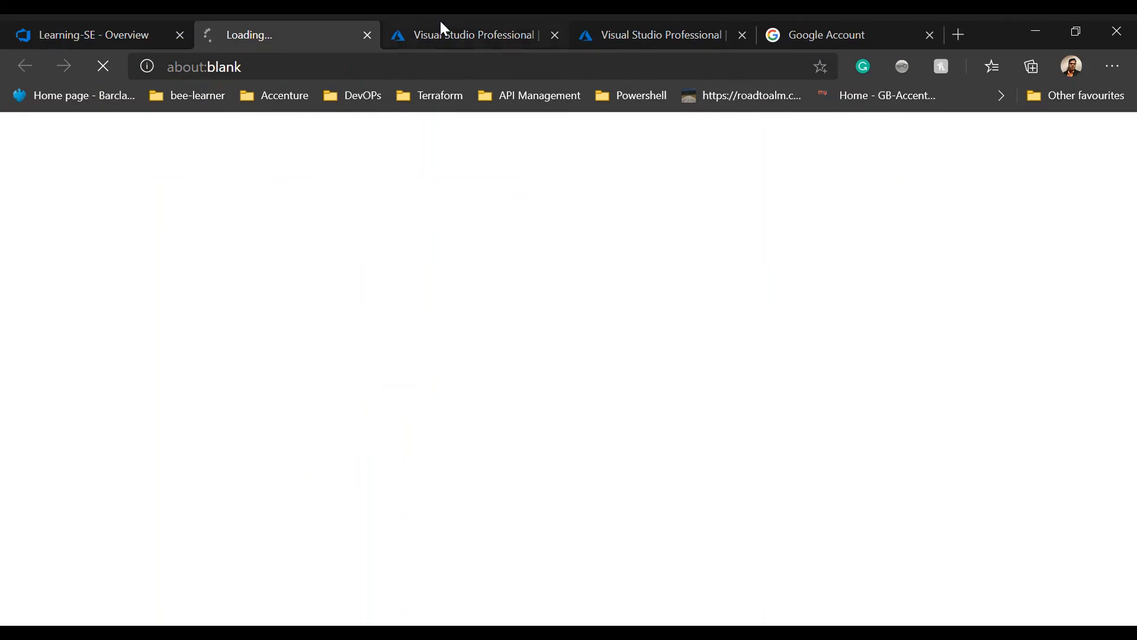
left_click(555, 34)
left_click(555, 35)
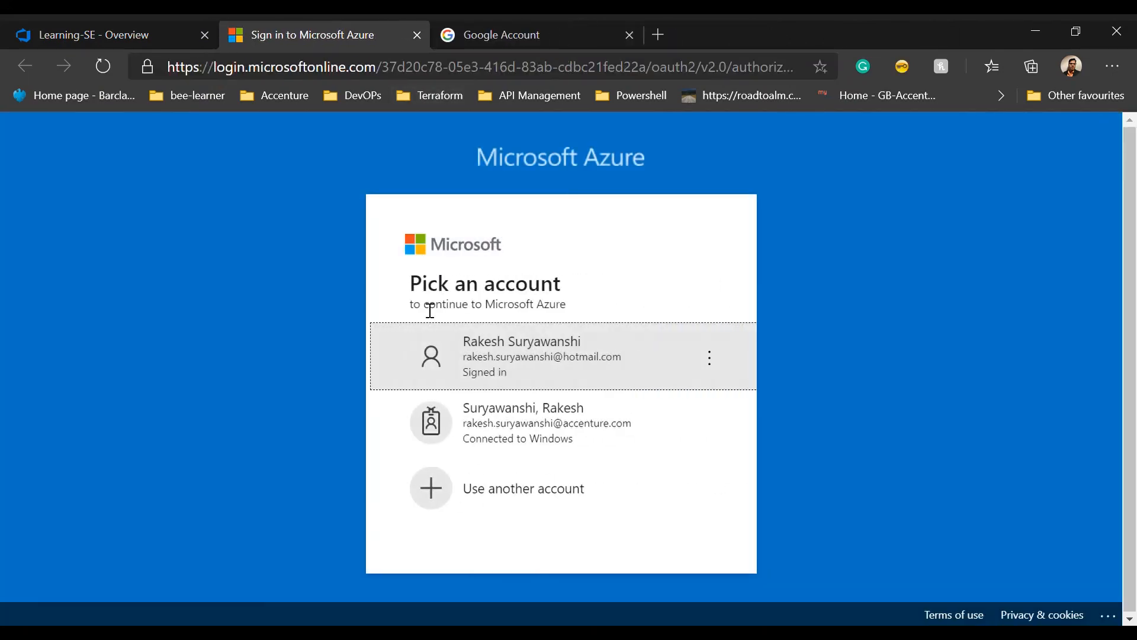
left_click(477, 357)
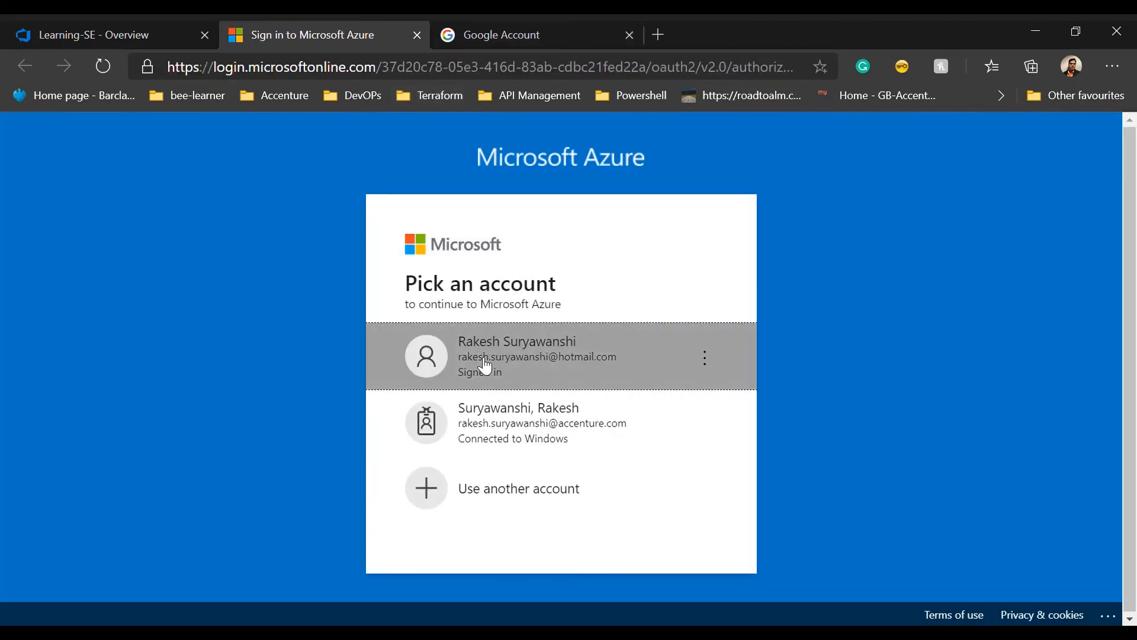
left_click(629, 35)
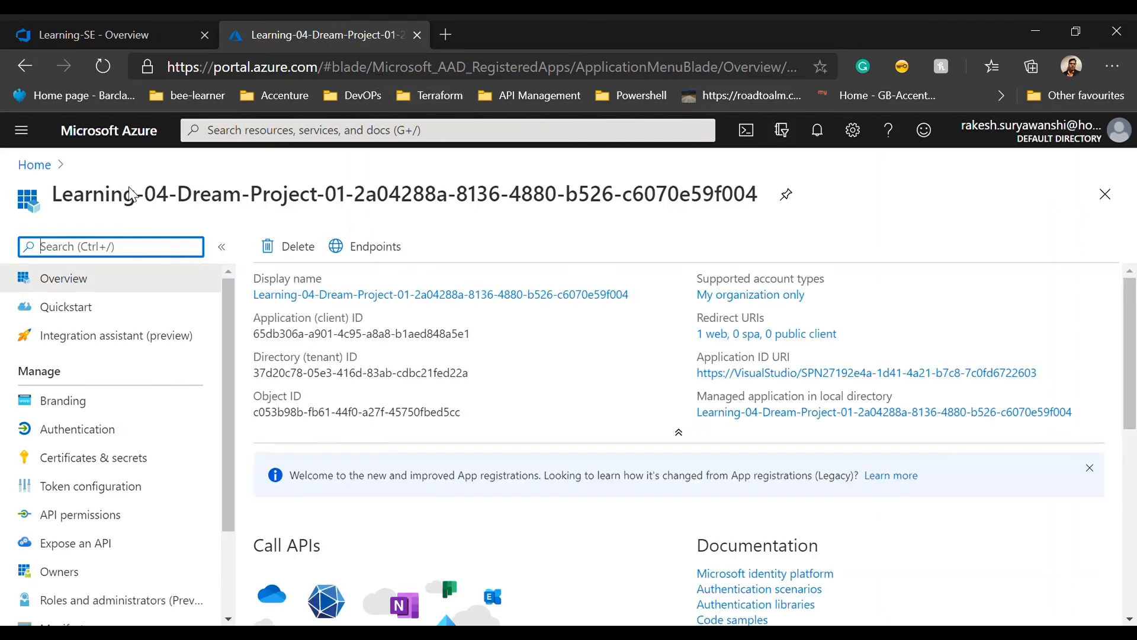
Examine the service principal's name and identifiers, and copy its application (client) ID
left_click_drag(54, 204, 764, 200)
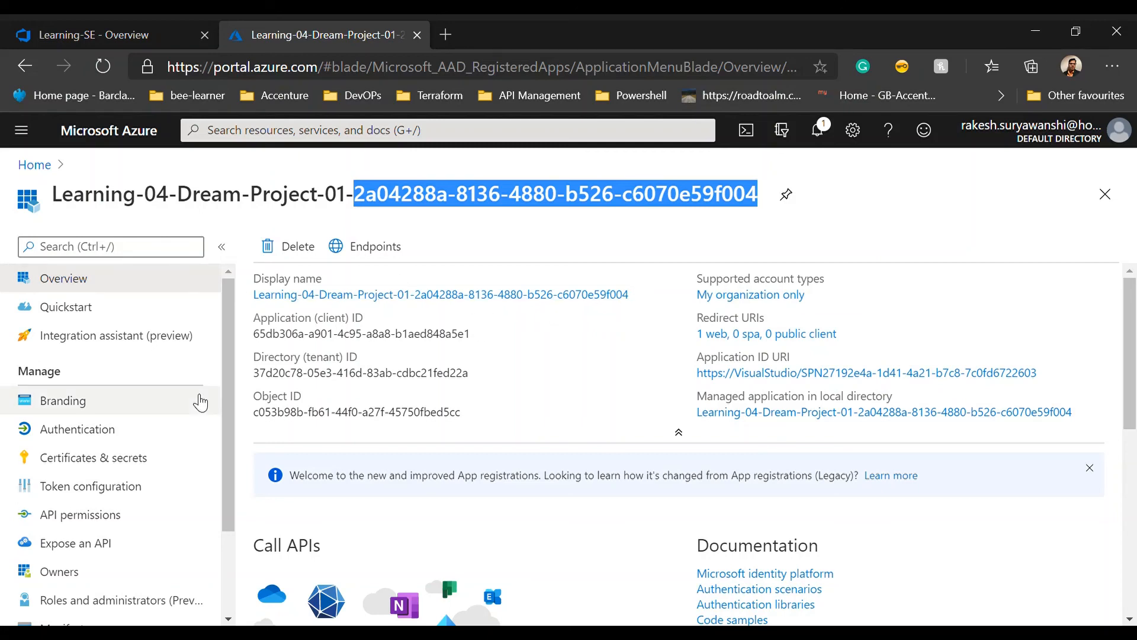
left_click_drag(241, 389, 231, 445)
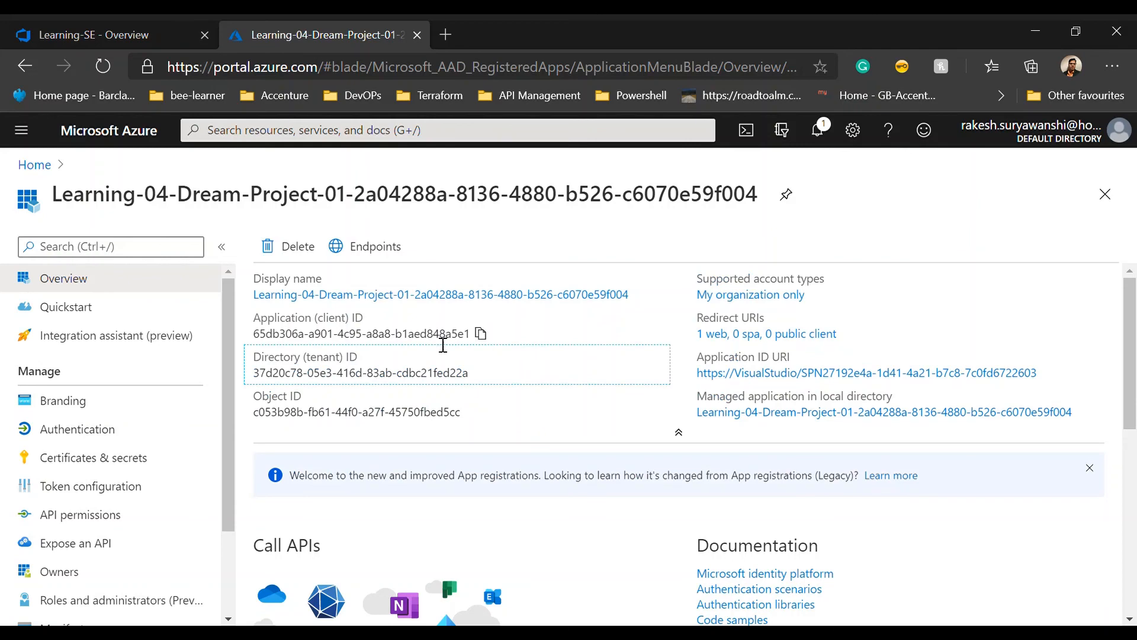
left_click(480, 334)
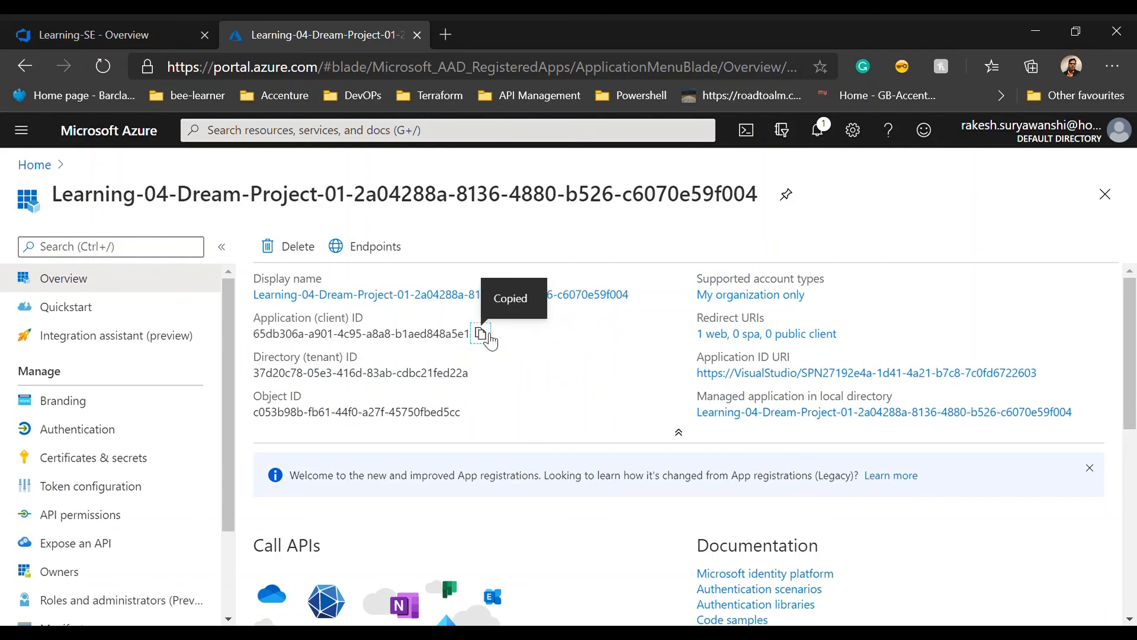
Open the role assignments in the Visual Studio Professional subscription's access control
left_click(34, 165)
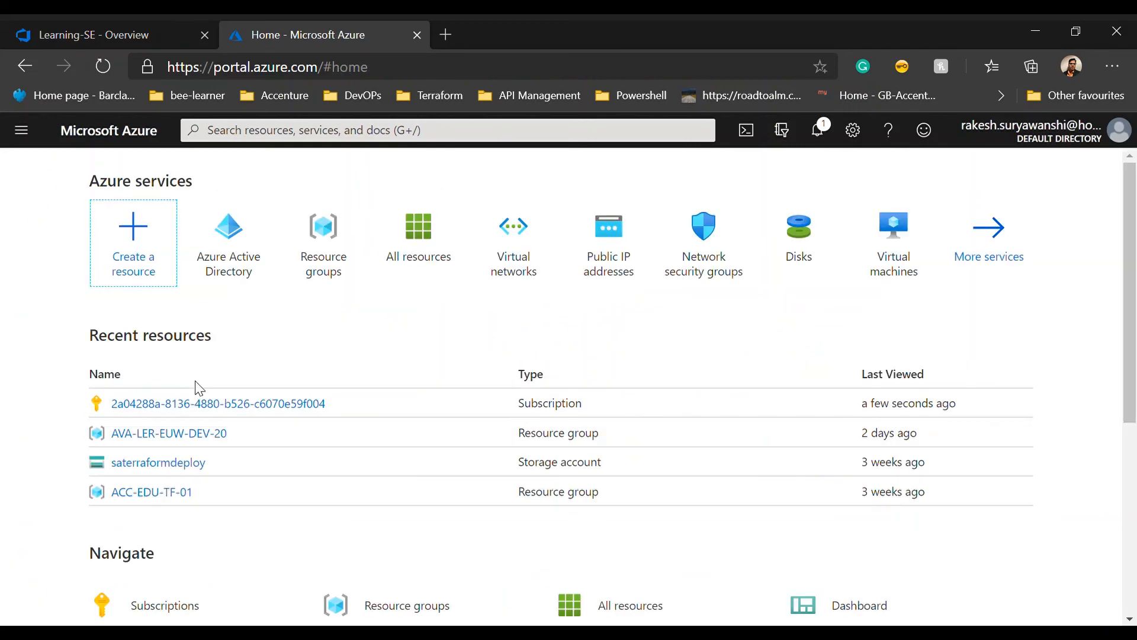
left_click(180, 405)
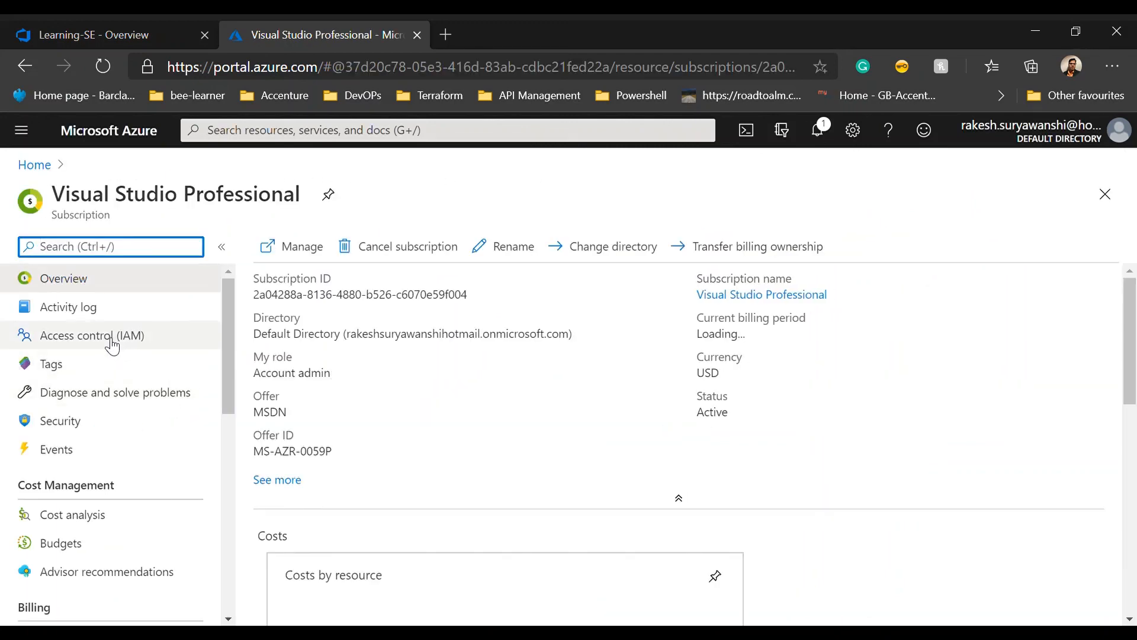
left_click(112, 344)
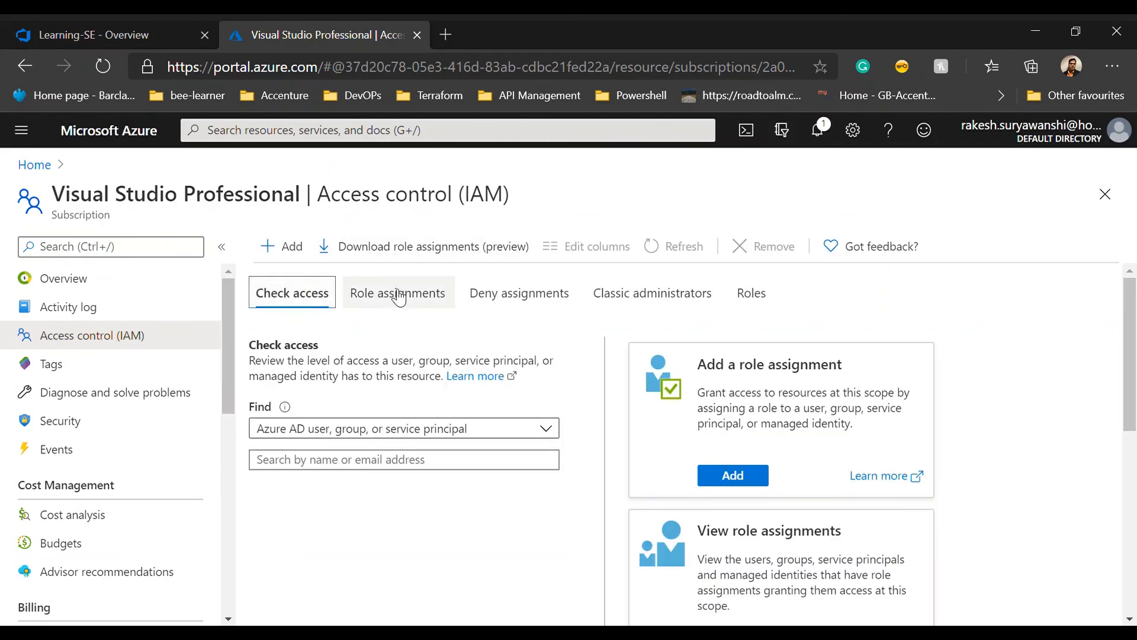
left_click(397, 292)
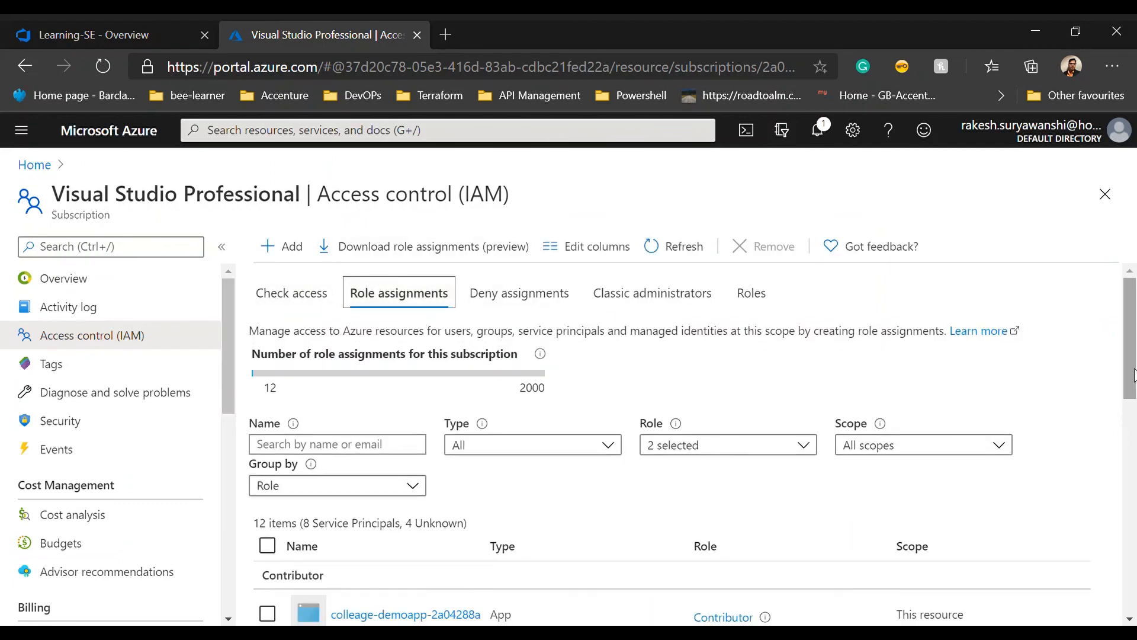
Try to filter the subscription's role assignments by name using the copied application (client) ID
left_click_drag(1136, 299, 1135, 333)
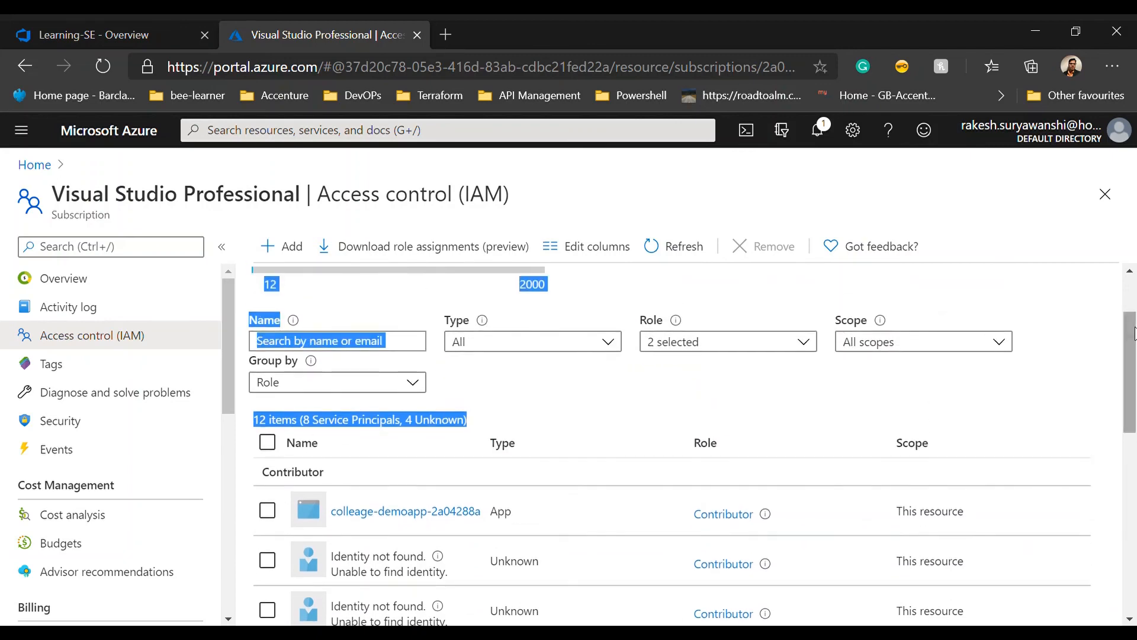
left_click(636, 382)
left_click(365, 350)
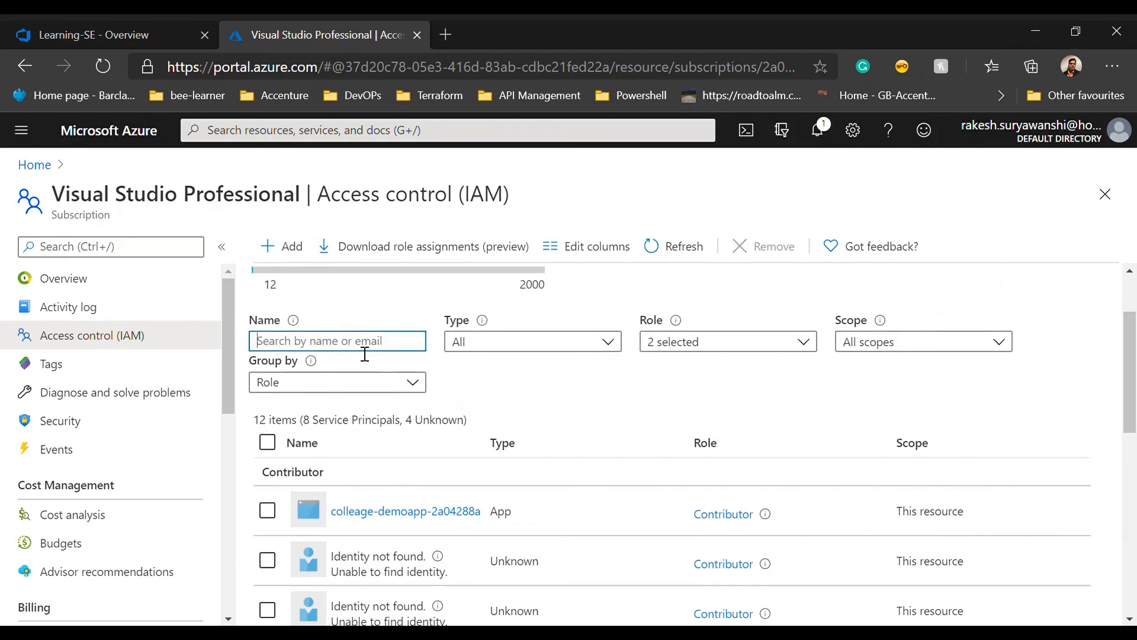
key("ctrl+v")
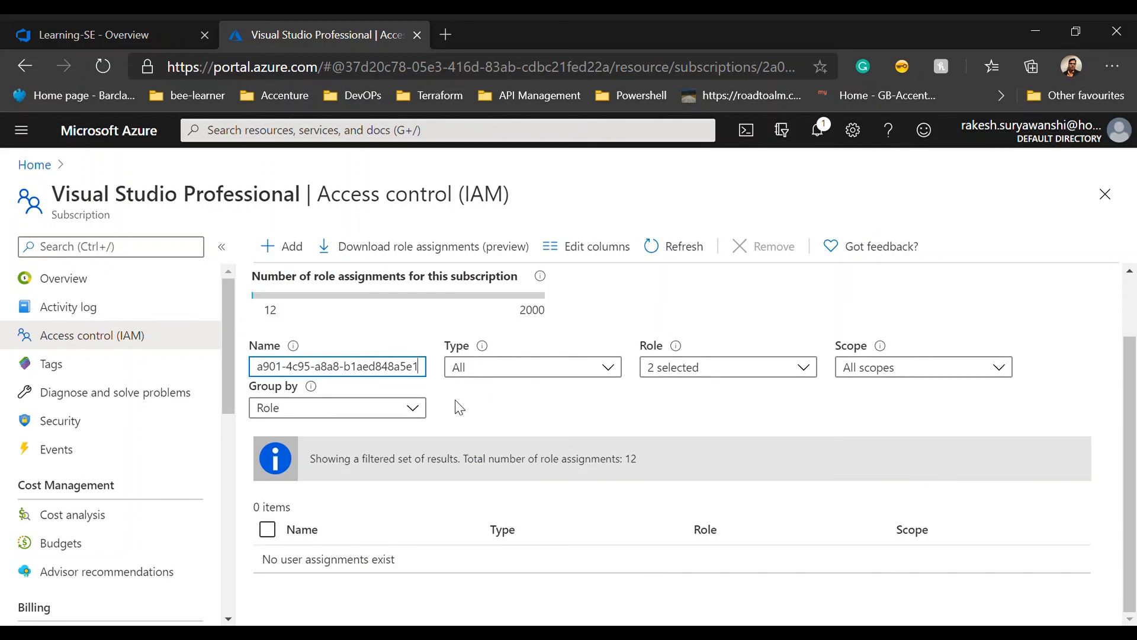
Clear the name filter and look through the Contributor role assignments for the Learning-04-Dream-Project-01 service principal
key("ctrl+a")
key("BackSpace")
left_click_drag(1133, 375, 1133, 530)
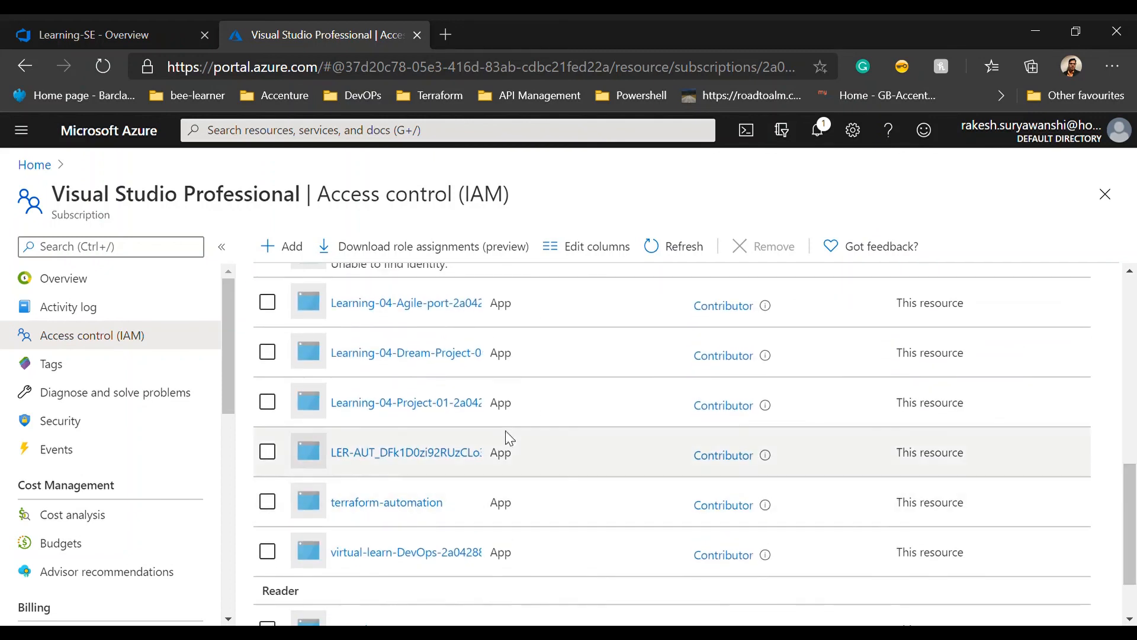